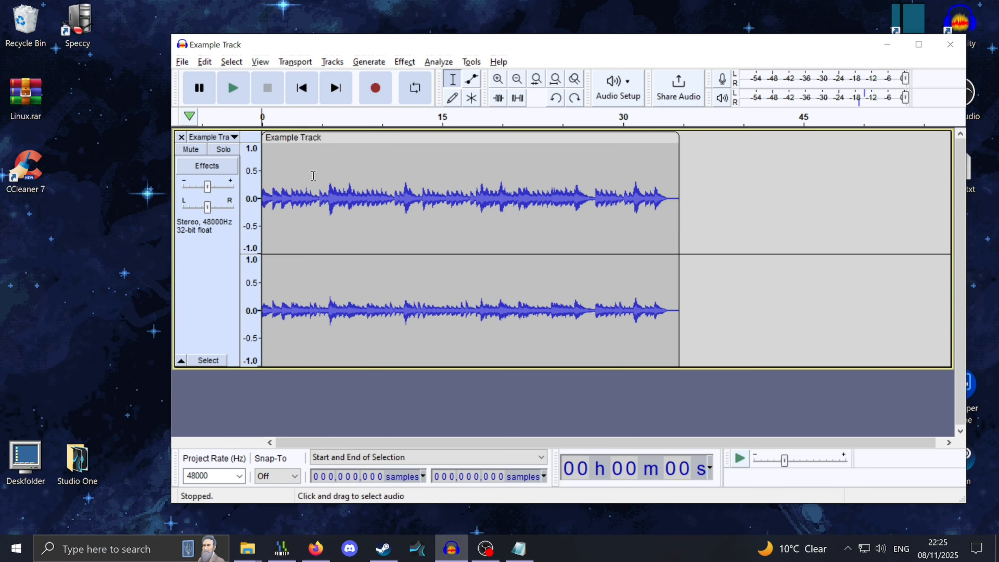
Play the track and zoom in and out to inspect the waveform
{"action": "scroll", "coordinate": [299, 163], "scroll_direction": "up", "scroll_amount": 1}
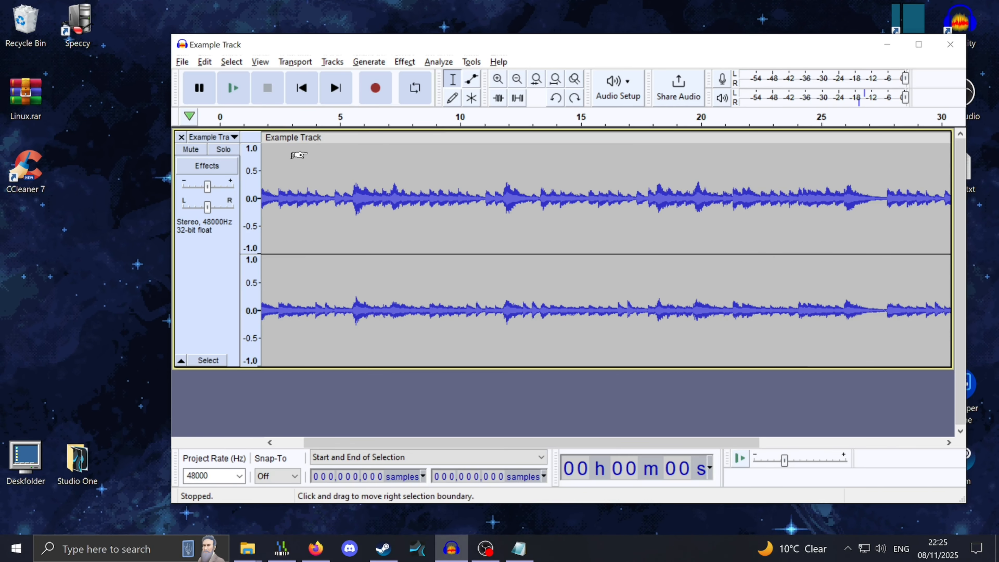
{"action": "scroll", "coordinate": [298, 153], "scroll_direction": "down", "scroll_amount": 1}
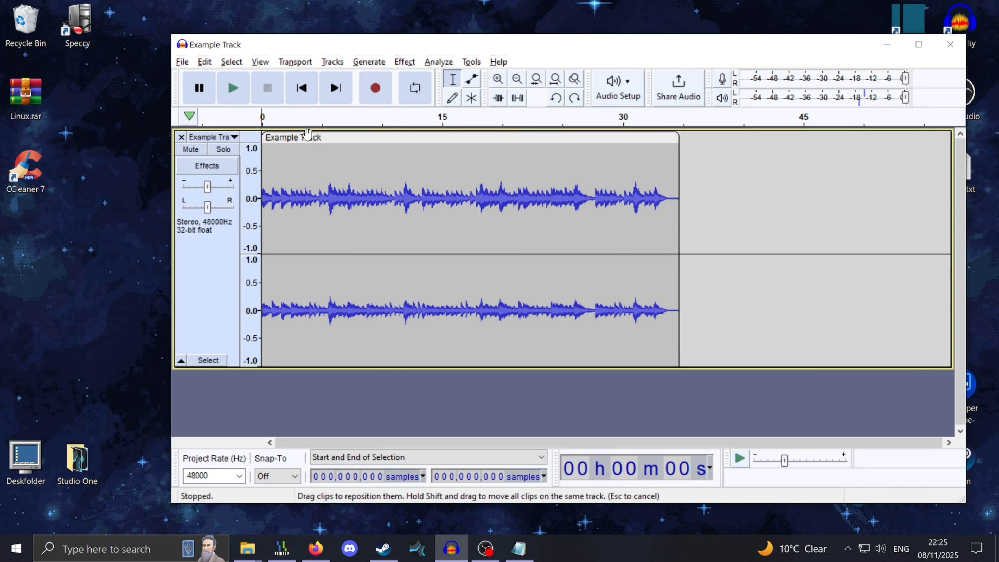
{"action": "key", "text": "space"}
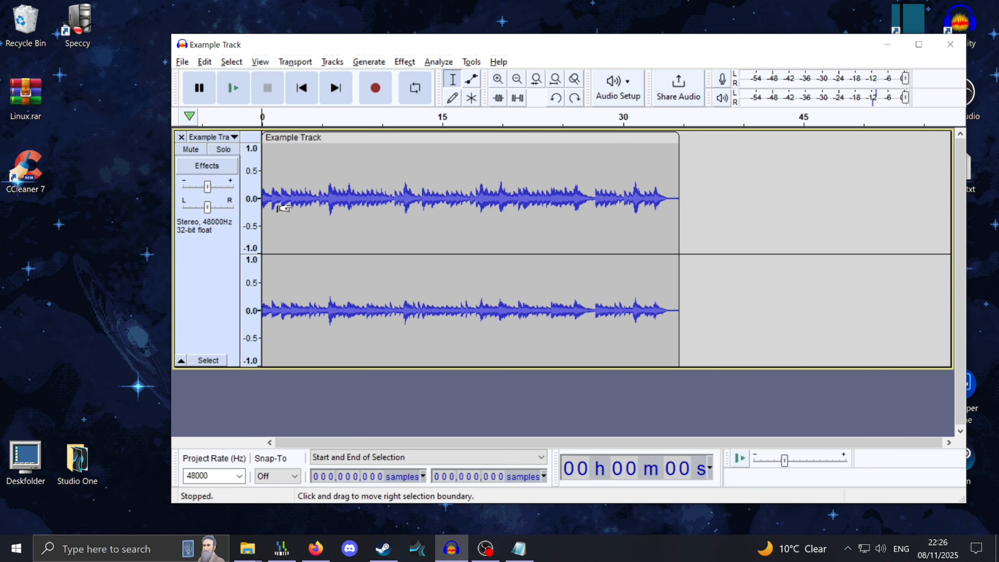
{"action": "scroll", "coordinate": [293, 204], "scroll_direction": "up", "scroll_amount": 2, "text": "ctrl"}
{"action": "scroll", "coordinate": [311, 181], "scroll_direction": "down", "scroll_amount": 2, "text": "ctrl"}
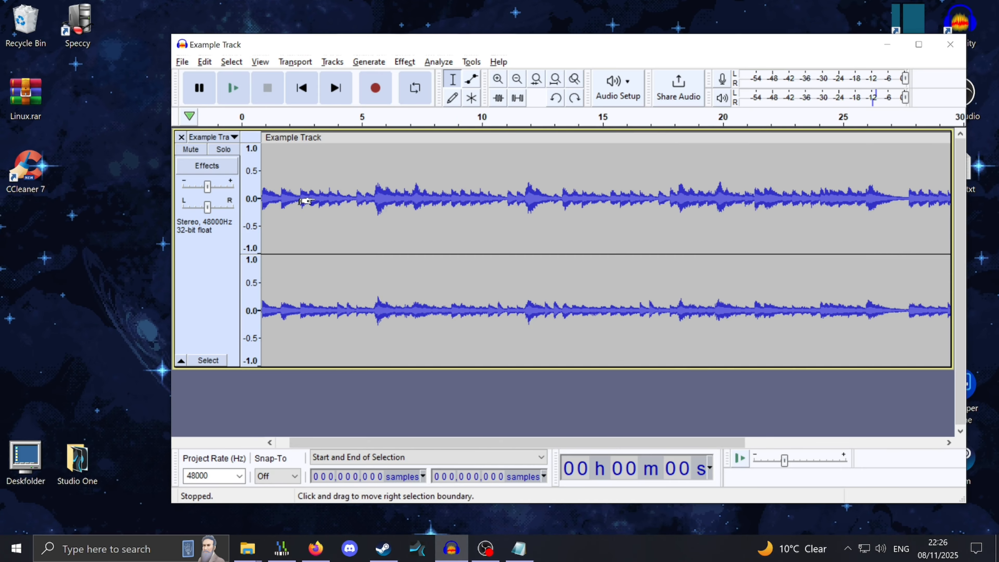
{"action": "left_click_drag", "start_coordinate": [475, 185], "coordinate": [292, 185]}
{"action": "left_click", "coordinate": [576, 232]}
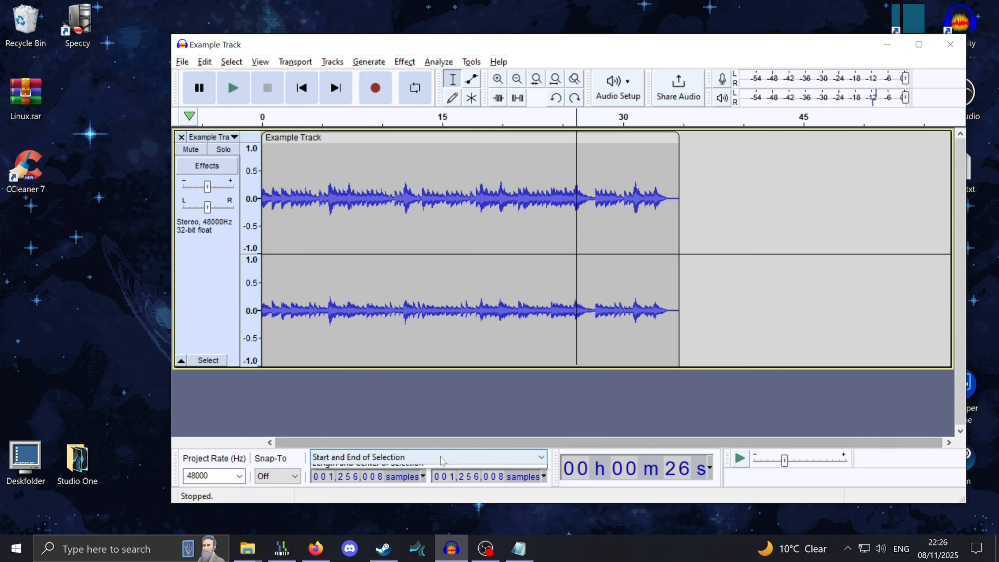
{"action": "left_click", "coordinate": [368, 458]}
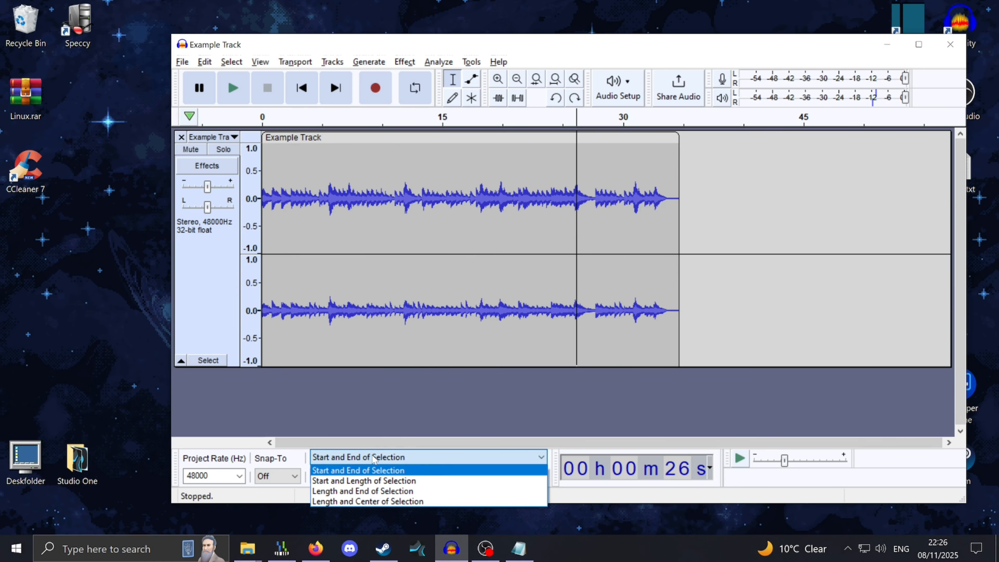
{"action": "left_click", "coordinate": [427, 458]}
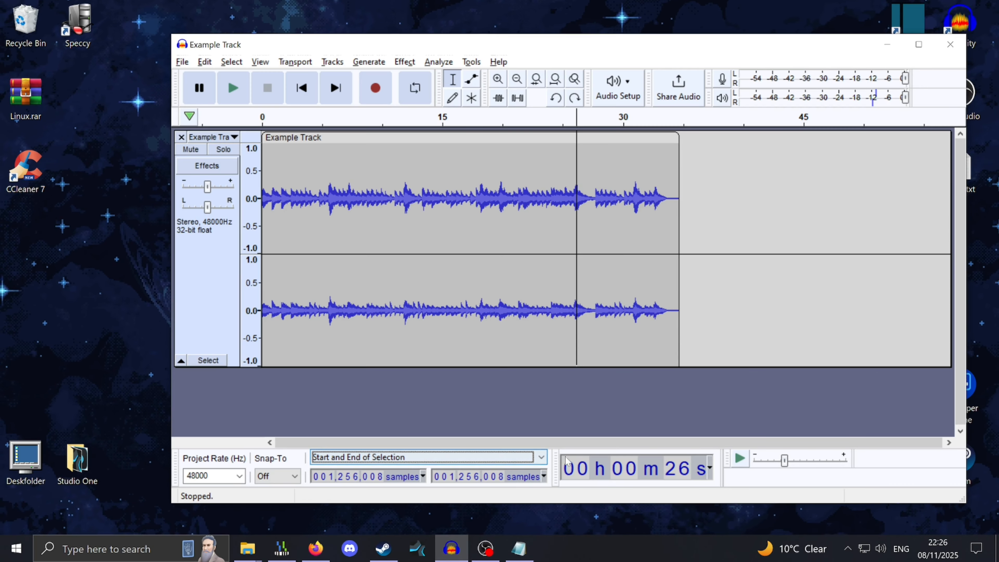
{"action": "left_click", "coordinate": [490, 459]}
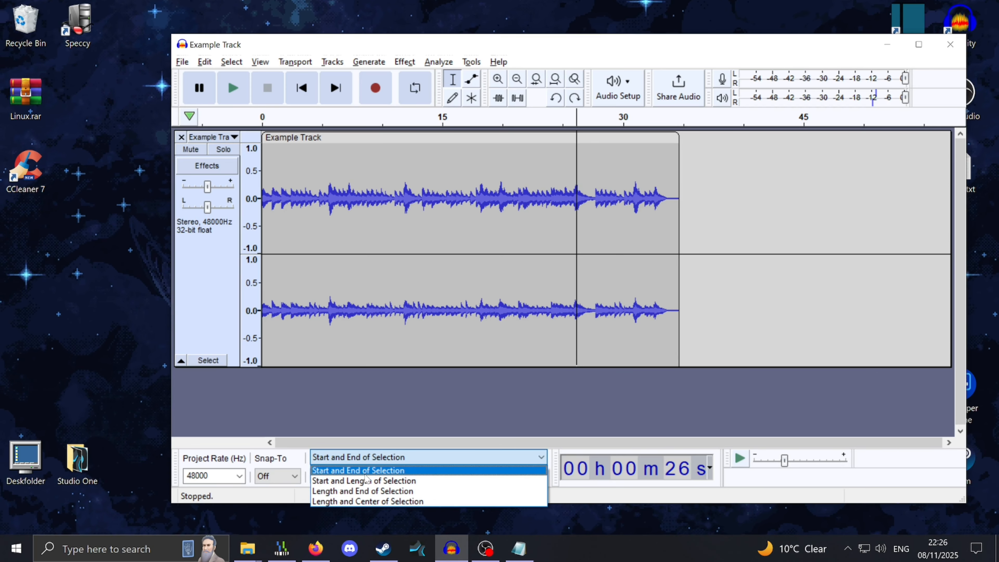
{"action": "left_click", "coordinate": [374, 471]}
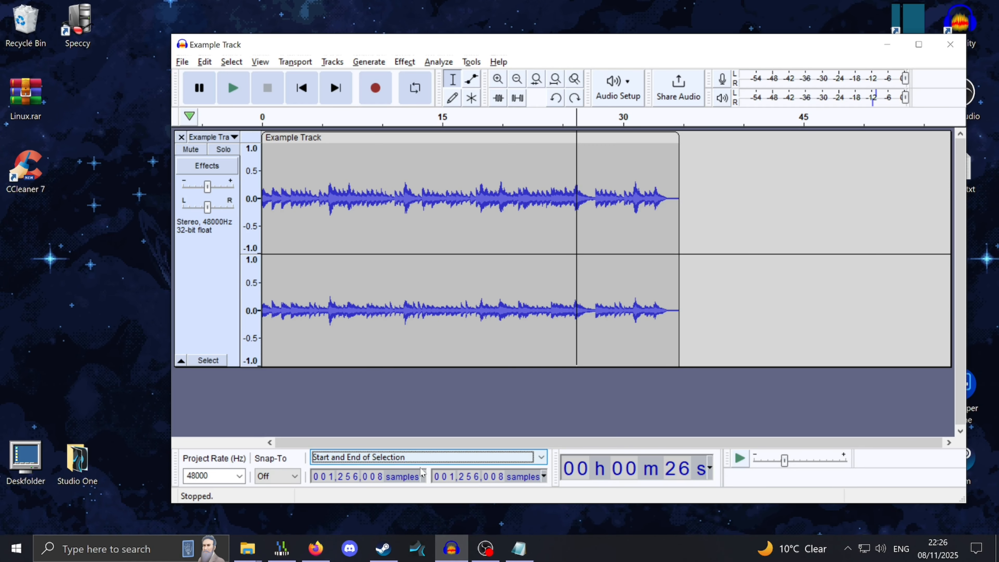
Switch the selection time format to hh:mm:ss + milliseconds and back to samples
{"action": "left_click", "coordinate": [424, 477]}
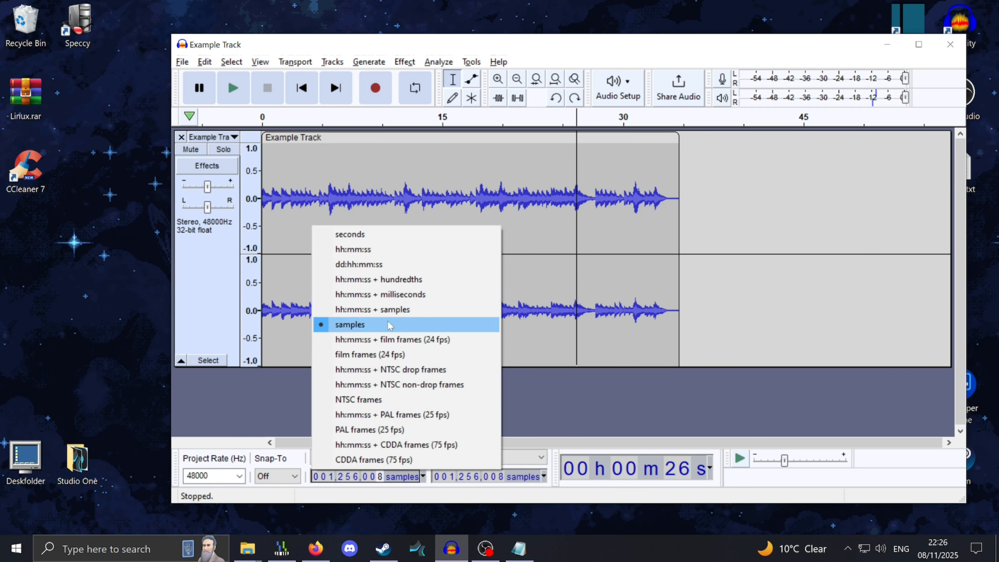
{"action": "left_click", "coordinate": [344, 299]}
{"action": "left_click", "coordinate": [412, 478]}
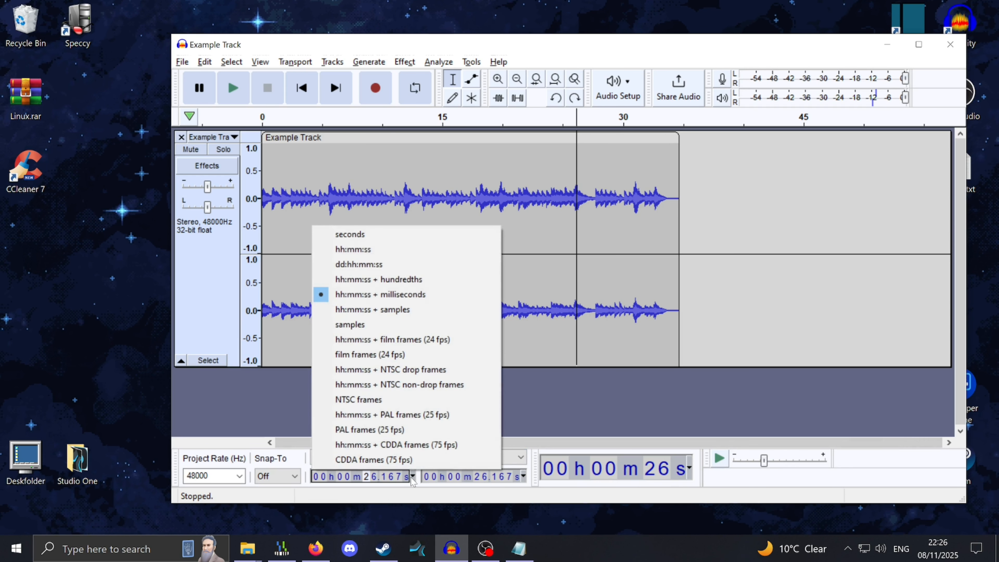
{"action": "left_click", "coordinate": [384, 325]}
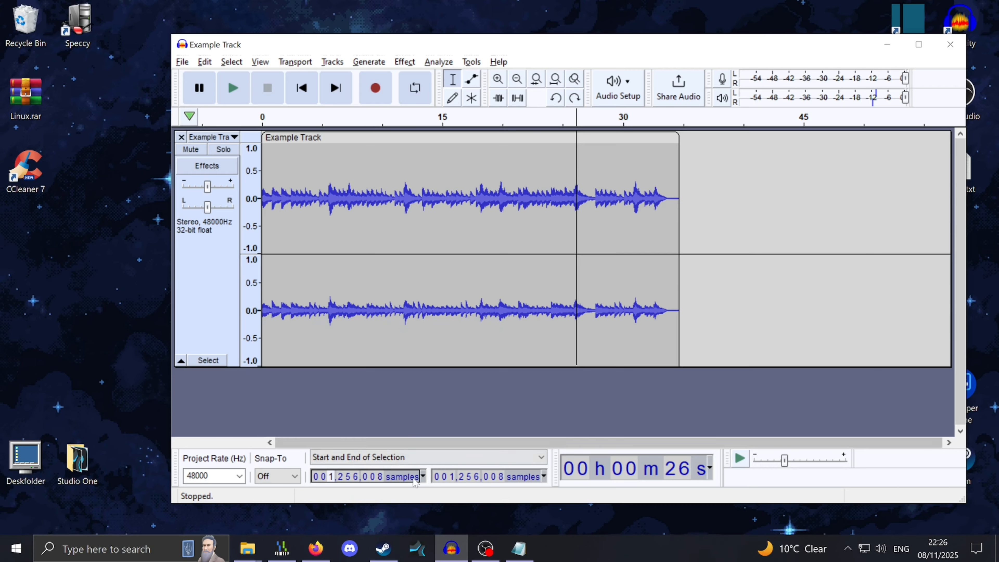
{"action": "left_click", "coordinate": [423, 477]}
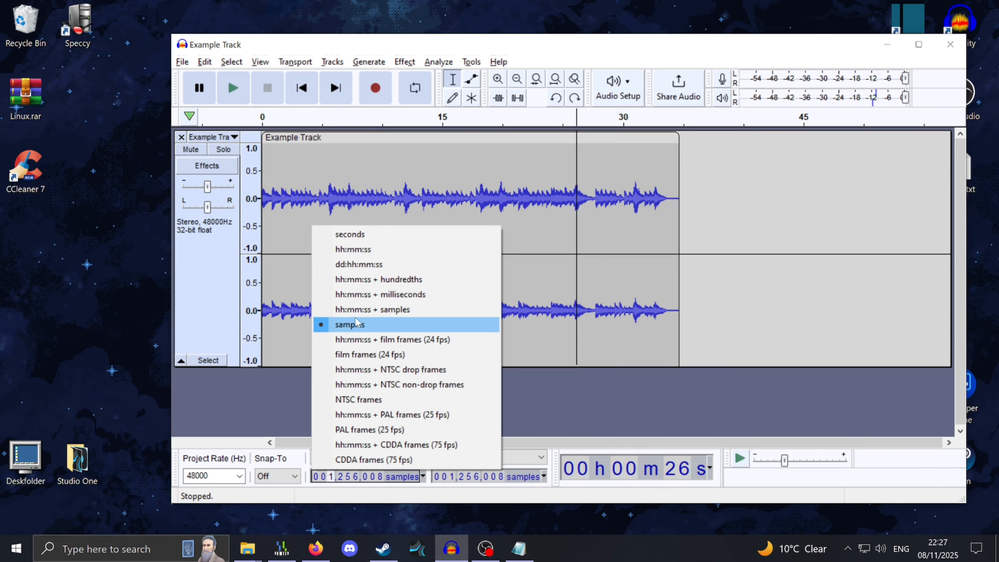
{"action": "left_click", "coordinate": [629, 315]}
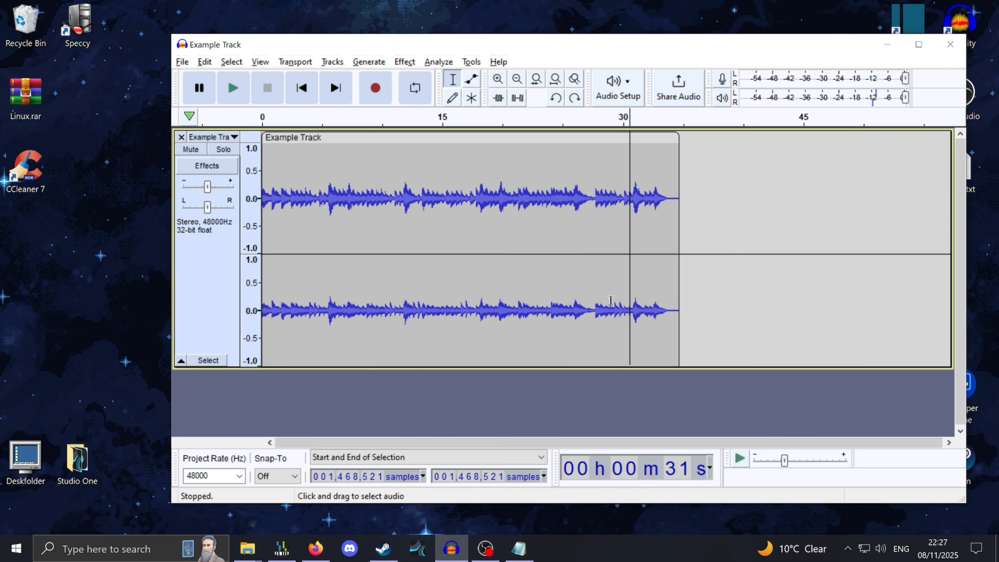
{"action": "left_click", "coordinate": [410, 458]}
{"action": "left_click", "coordinate": [410, 460]}
{"action": "left_click", "coordinate": [424, 477]}
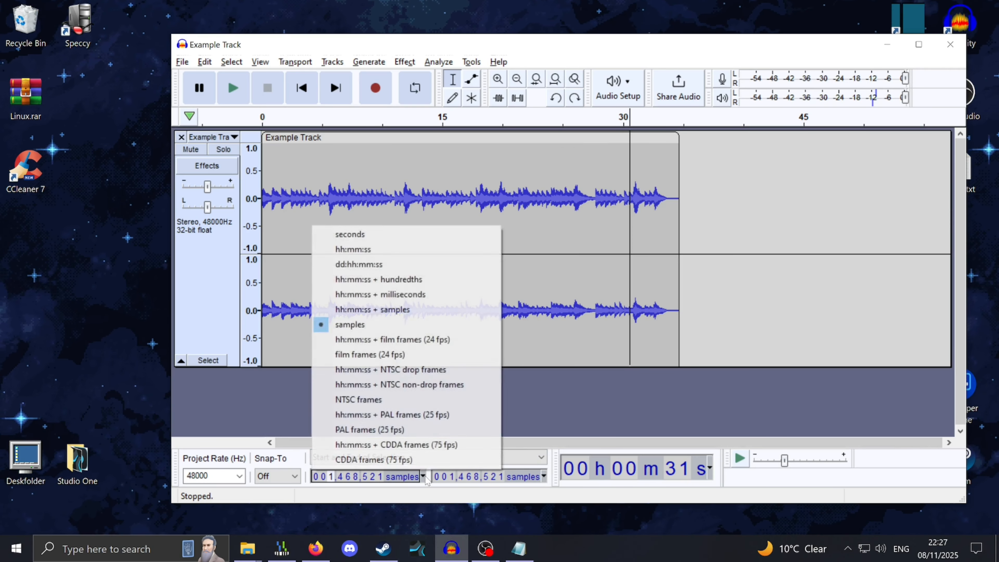
{"action": "left_click", "coordinate": [425, 478]}
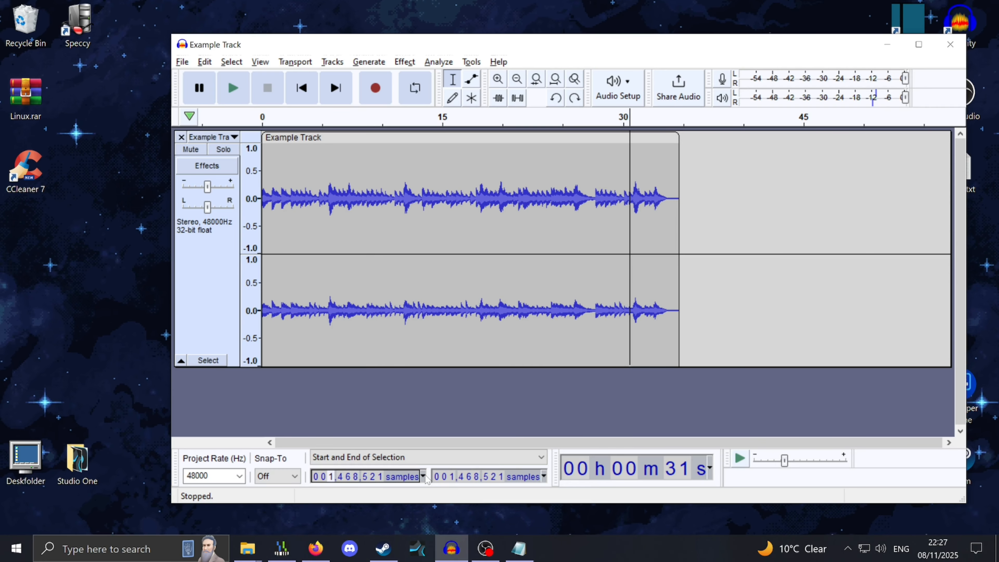
Split the clip at about 5.5 seconds, where the louder audio begins
{"action": "left_click", "coordinate": [315, 192]}
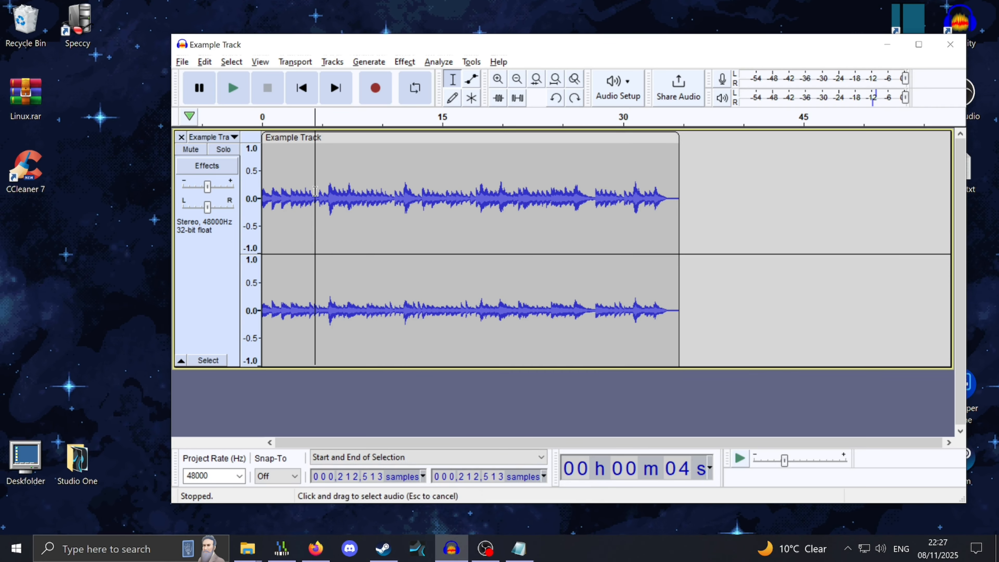
{"action": "scroll", "coordinate": [315, 192], "scroll_direction": "up", "scroll_amount": 2, "text": "ctrl"}
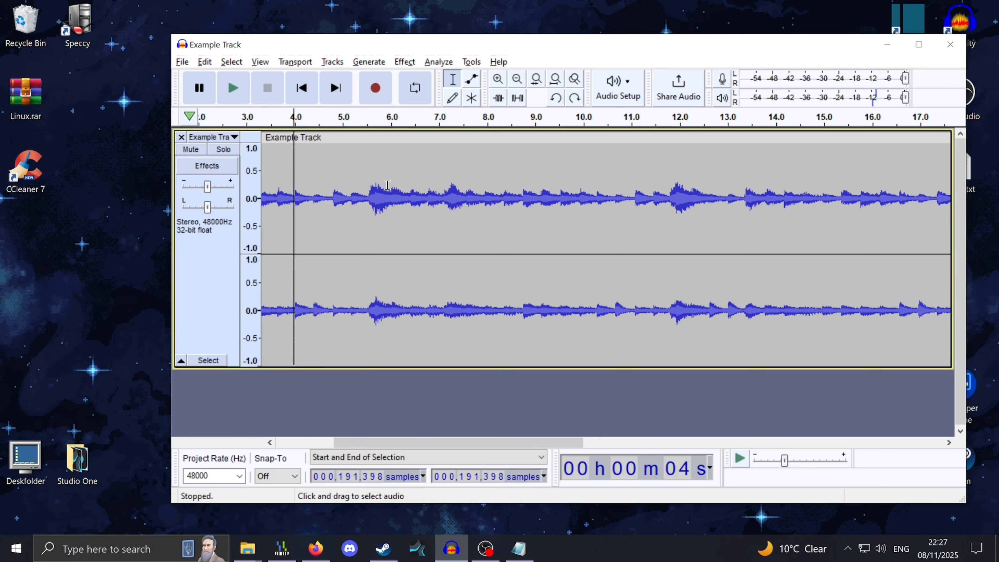
{"action": "scroll", "coordinate": [425, 195], "scroll_direction": "down", "scroll_amount": 1, "text": "ctrl"}
{"action": "scroll", "coordinate": [384, 195], "scroll_direction": "up", "scroll_amount": 1, "text": "ctrl"}
{"action": "scroll", "coordinate": [403, 195], "scroll_direction": "up", "scroll_amount": 1, "text": "ctrl"}
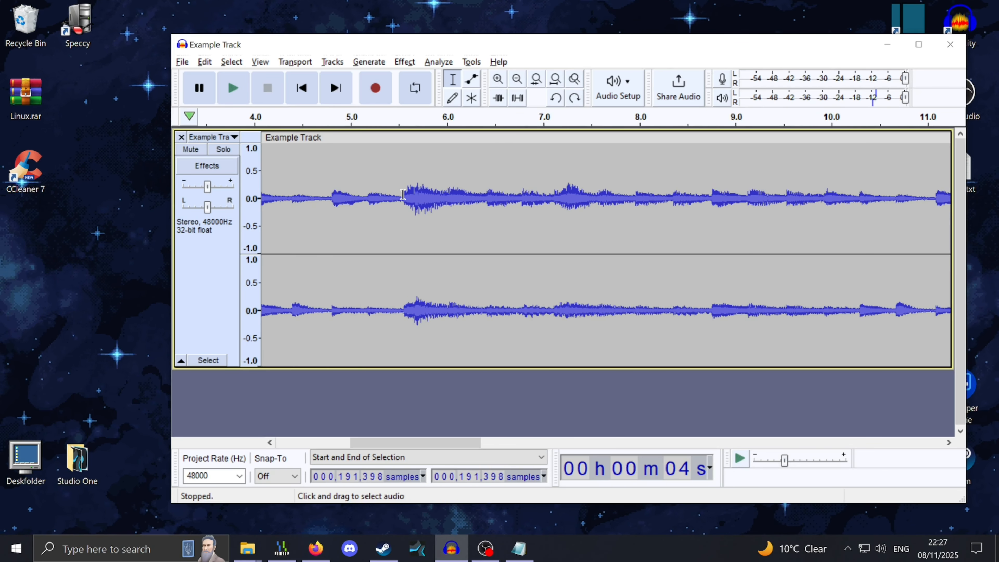
{"action": "scroll", "coordinate": [403, 194], "scroll_direction": "up", "scroll_amount": 1, "text": "ctrl"}
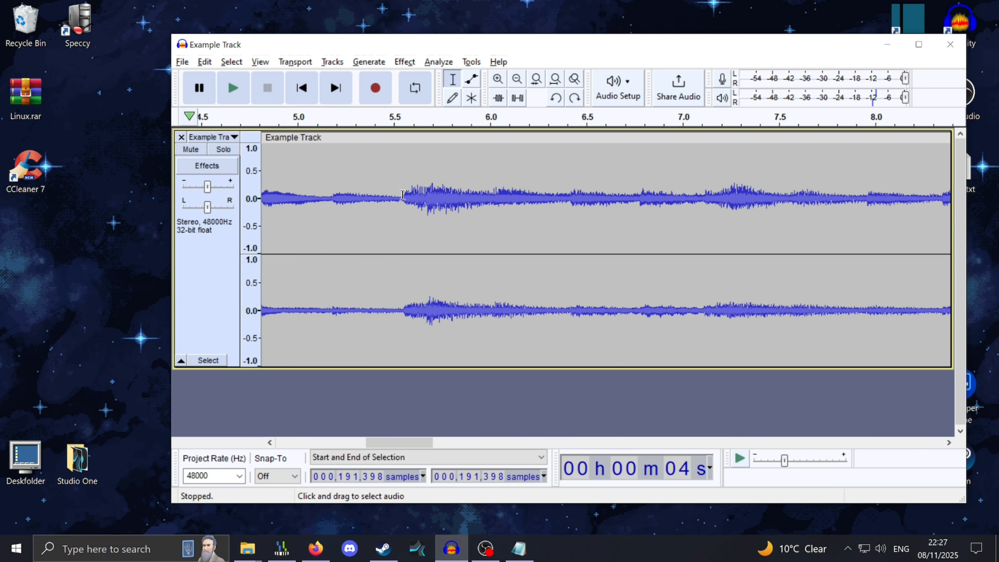
{"action": "left_click", "coordinate": [404, 189]}
{"action": "scroll", "coordinate": [387, 179], "scroll_direction": "down", "scroll_amount": 2, "text": "ctrl"}
{"action": "scroll", "coordinate": [384, 179], "scroll_direction": "down", "scroll_amount": 2, "text": "ctrl"}
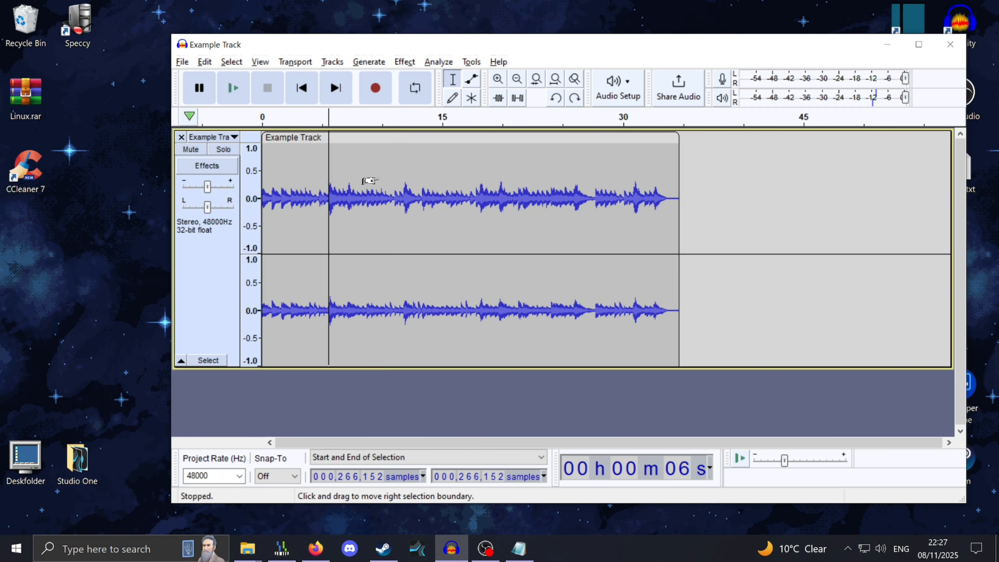
{"action": "key", "text": "ctrl+i"}
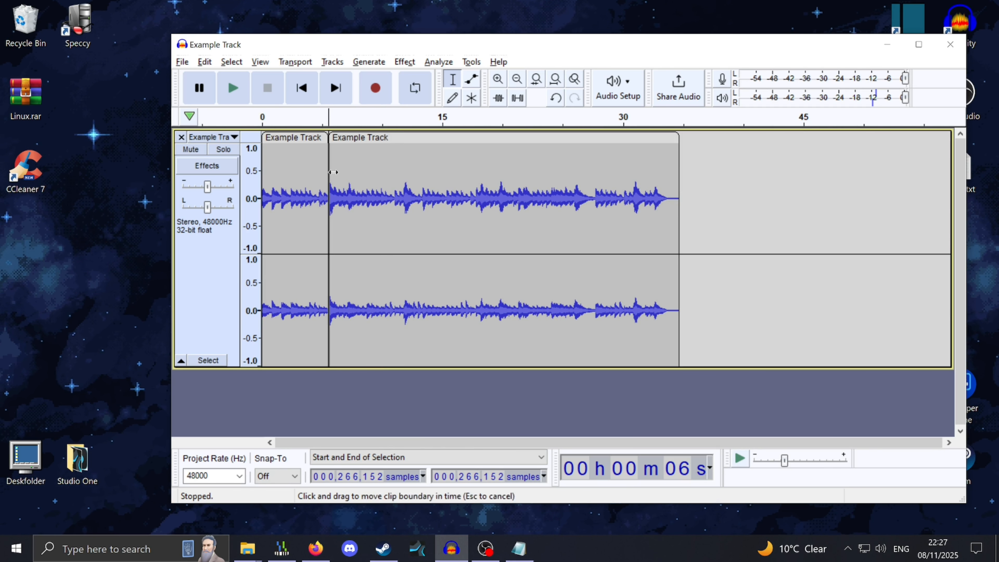
Play the track from about 27 seconds to listen to the later part
{"action": "scroll", "coordinate": [331, 175], "scroll_direction": "up", "scroll_amount": 2, "text": "ctrl"}
{"action": "left_click", "coordinate": [309, 182]}
{"action": "scroll", "coordinate": [309, 184], "scroll_direction": "down", "scroll_amount": 1, "text": "ctrl"}
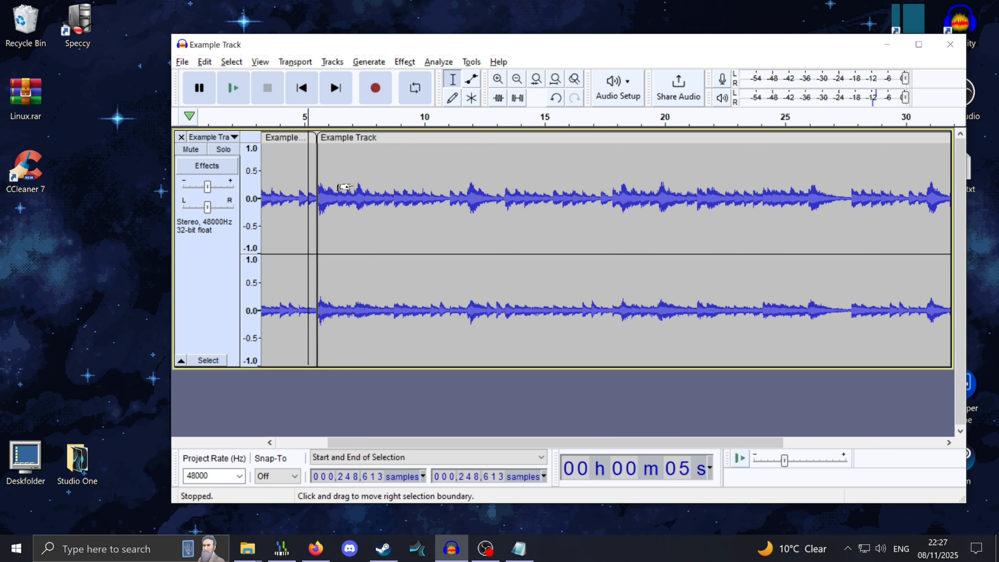
{"action": "scroll", "coordinate": [290, 189], "scroll_direction": "down", "scroll_amount": 1, "text": "ctrl"}
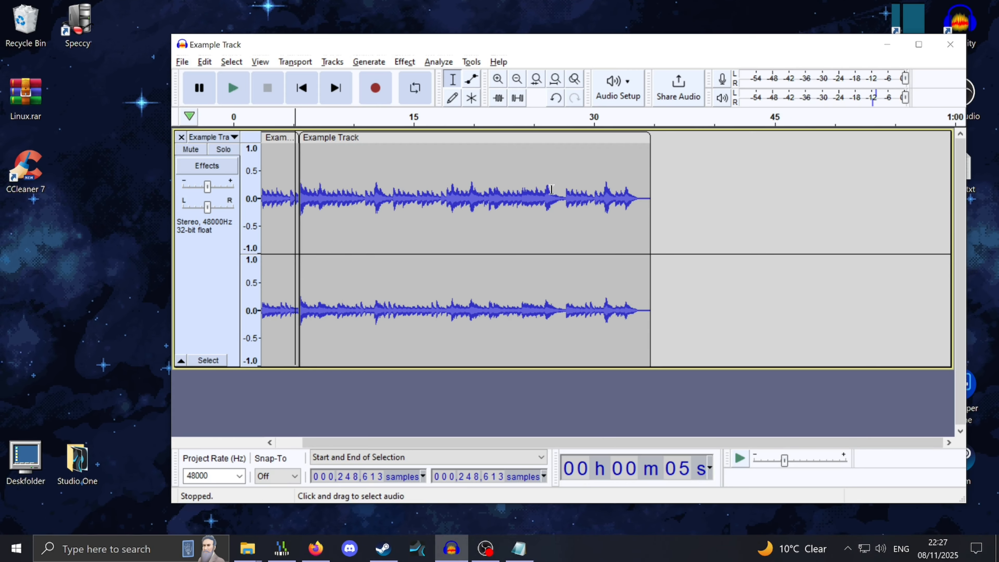
{"action": "left_click", "coordinate": [561, 190]}
{"action": "key", "text": "space"}
{"action": "key", "text": "space"}
Undo the clip split
{"action": "scroll", "coordinate": [561, 199], "scroll_direction": "up", "scroll_amount": 2, "text": "ctrl"}
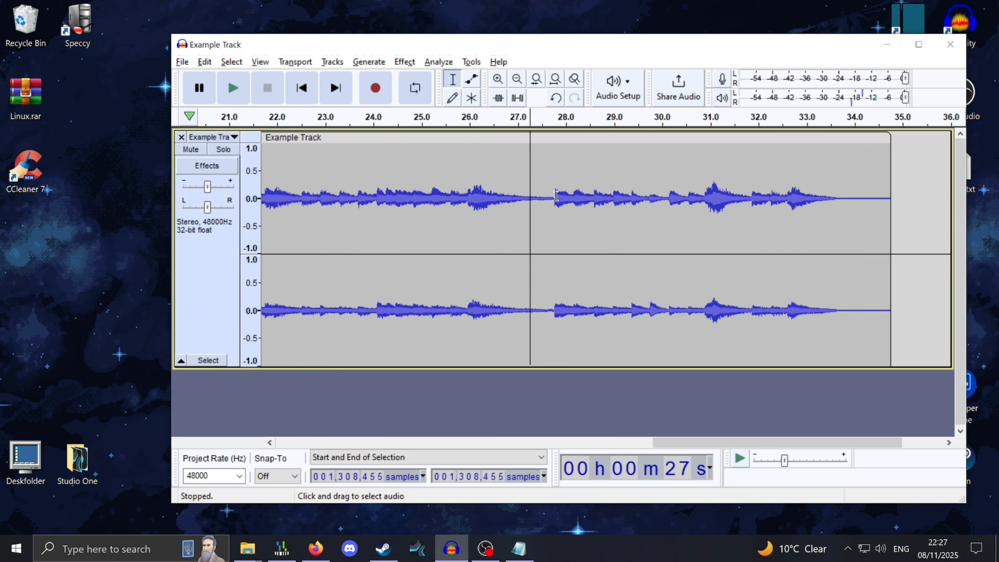
{"action": "scroll", "coordinate": [549, 200], "scroll_direction": "up", "scroll_amount": 2, "text": "ctrl"}
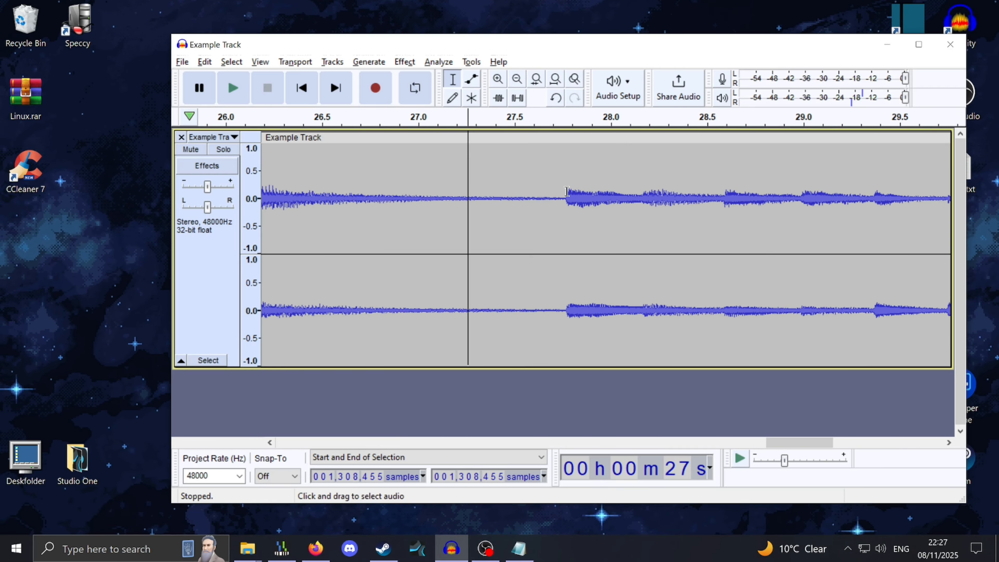
{"action": "left_click", "coordinate": [567, 191]}
{"action": "scroll", "coordinate": [561, 211], "scroll_direction": "down", "scroll_amount": 3, "text": "ctrl"}
{"action": "key", "text": "ctrl+z"}
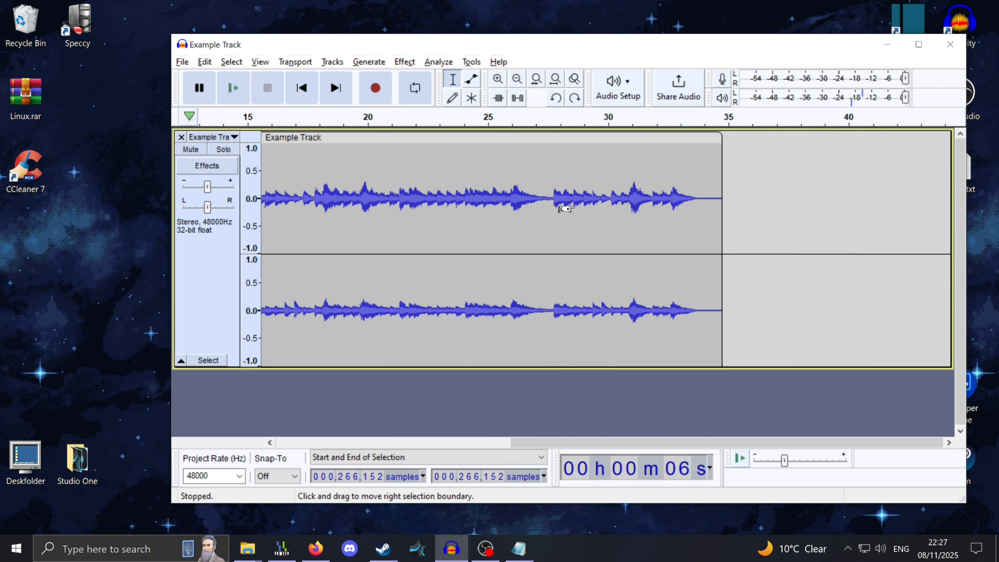
Play the track from around 4 and 5 seconds to find where the louder section starts
{"action": "scroll", "coordinate": [568, 208], "scroll_direction": "down", "scroll_amount": 1, "text": "ctrl"}
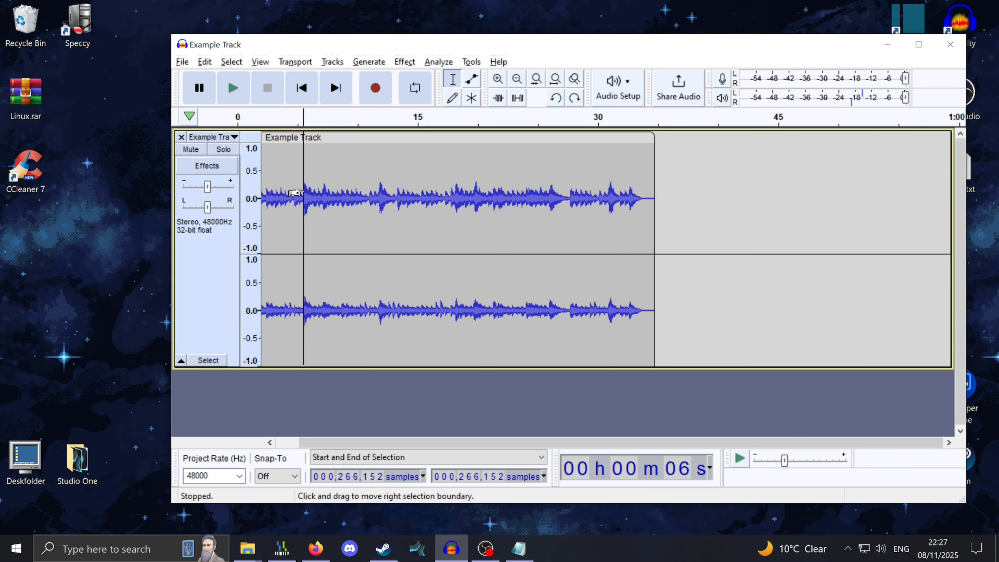
{"action": "left_click", "coordinate": [314, 192]}
{"action": "scroll", "coordinate": [314, 191], "scroll_direction": "up", "scroll_amount": 2, "text": "ctrl"}
{"action": "key", "text": "space"}
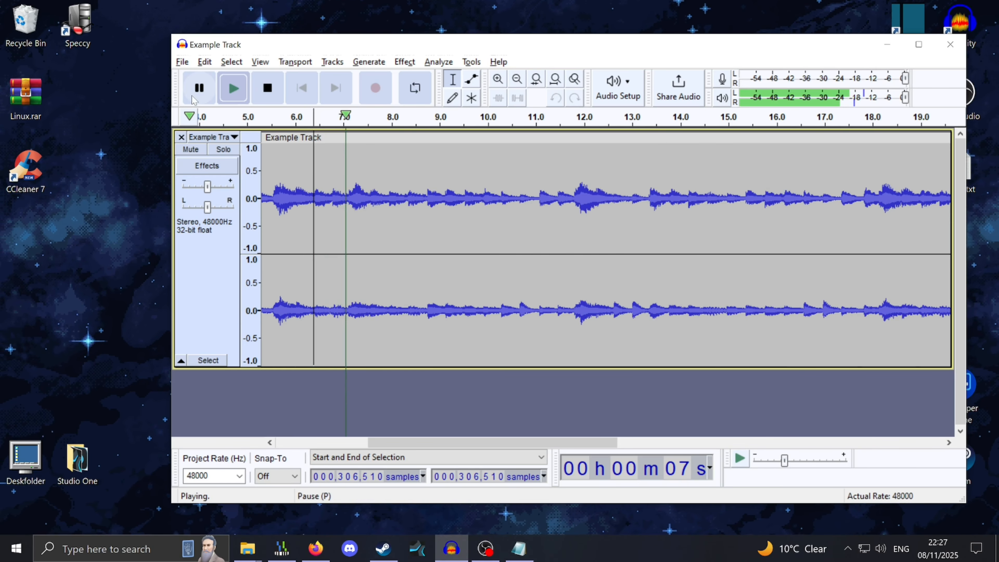
{"action": "key", "text": "space"}
{"action": "scroll", "coordinate": [368, 191], "scroll_direction": "down", "scroll_amount": 1, "text": "ctrl"}
{"action": "left_click", "coordinate": [366, 190]}
{"action": "key", "text": "space"}
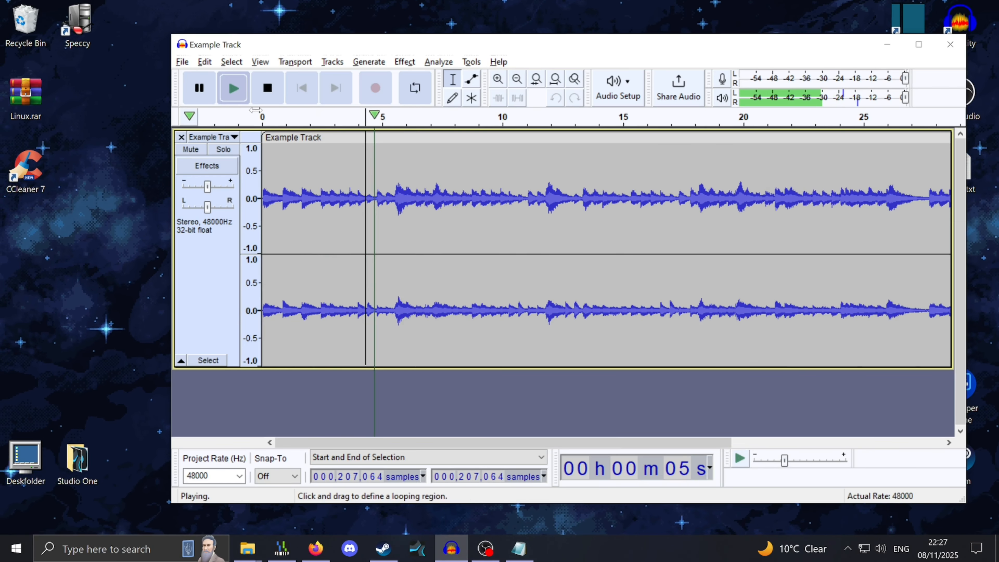
{"action": "left_click", "coordinate": [199, 91]}
Split the clip at about 5.55 seconds, exactly where the louder audio starts
{"action": "scroll", "coordinate": [391, 192], "scroll_direction": "up", "scroll_amount": 3, "text": "ctrl"}
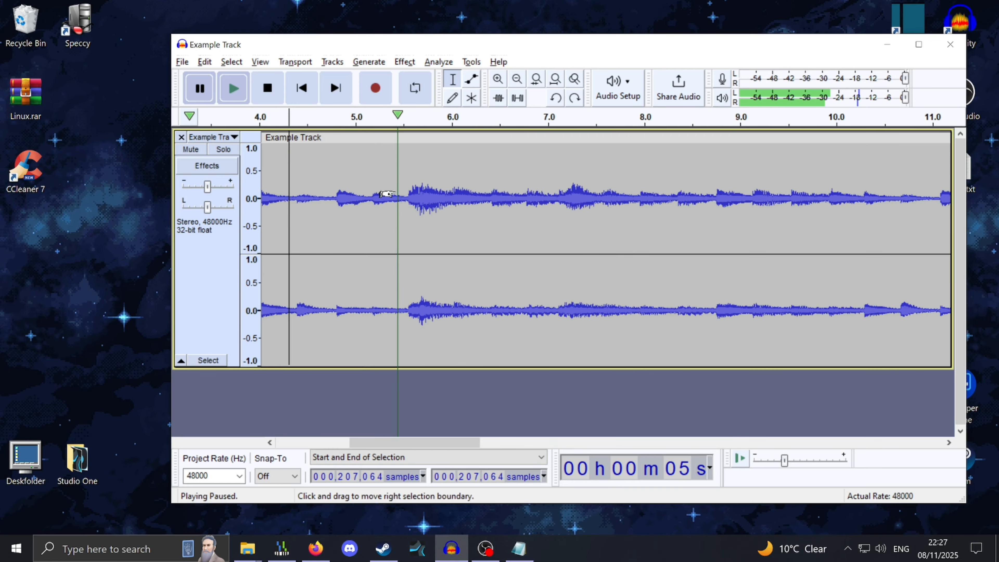
{"action": "left_click", "coordinate": [413, 191]}
{"action": "scroll", "coordinate": [418, 190], "scroll_direction": "up", "scroll_amount": 1, "text": "ctrl"}
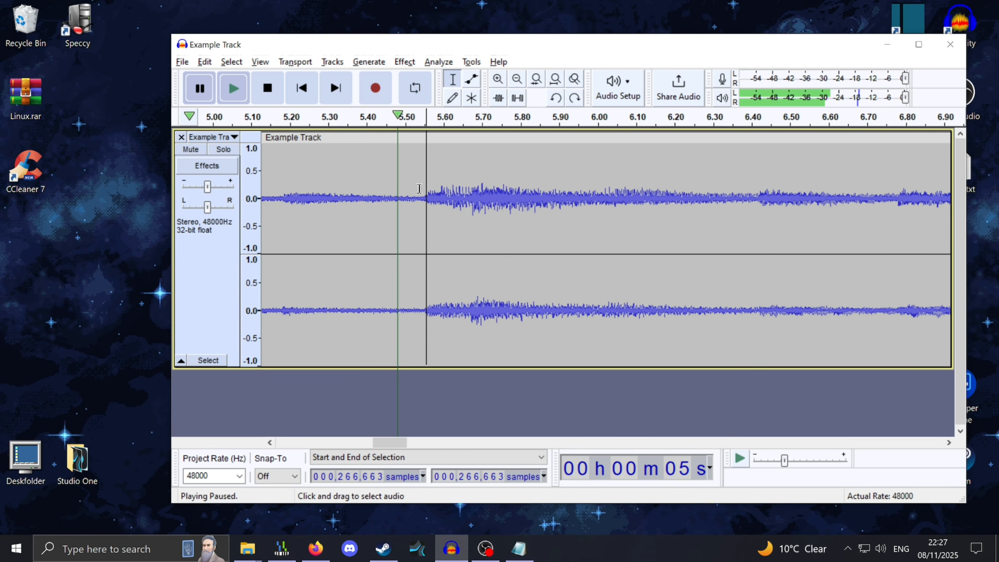
{"action": "scroll", "coordinate": [433, 190], "scroll_direction": "up", "scroll_amount": 2, "text": "ctrl"}
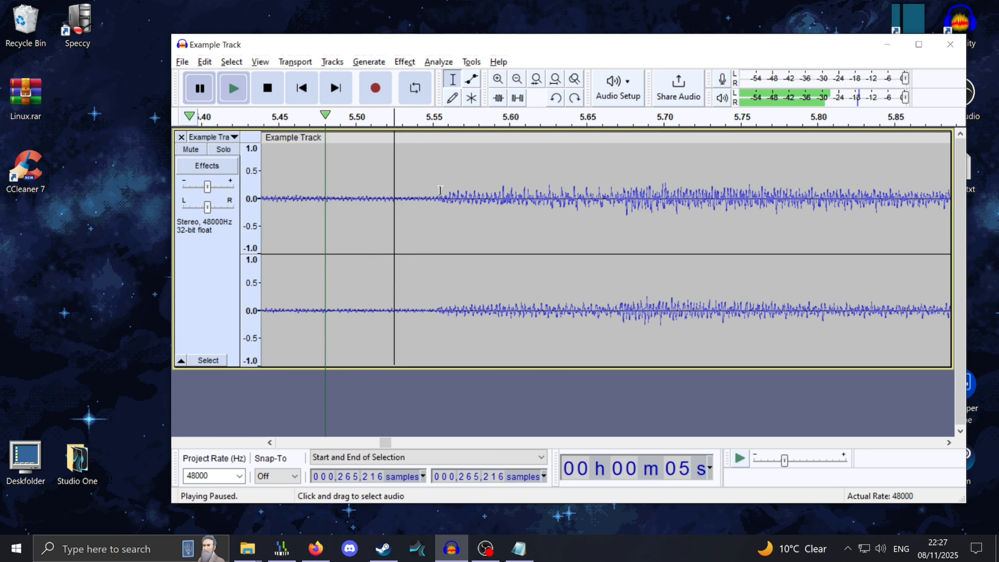
{"action": "left_click", "coordinate": [437, 191]}
{"action": "key", "text": "ctrl+i"}
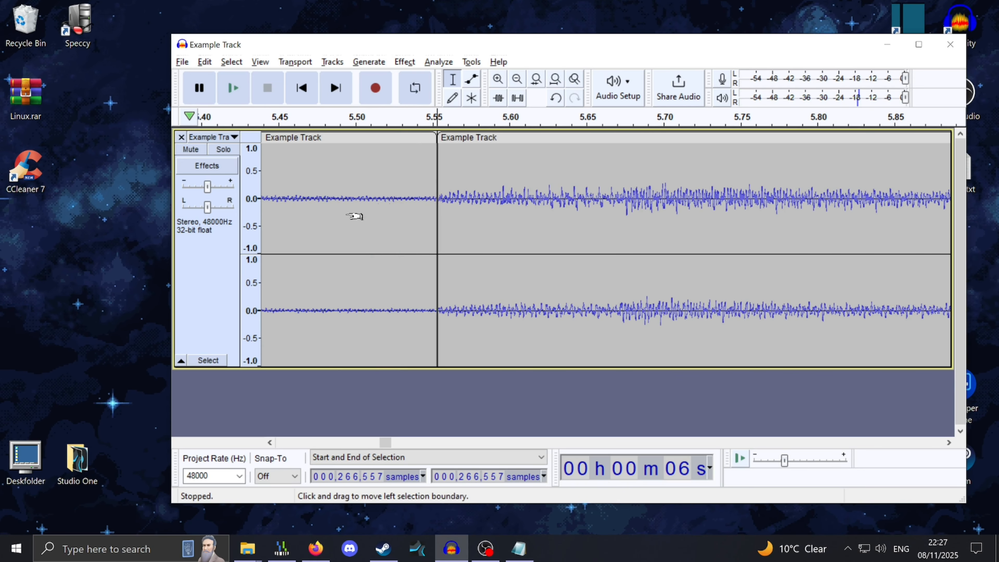
{"action": "scroll", "coordinate": [322, 226], "scroll_direction": "down", "scroll_amount": 3, "text": "ctrl"}
Play the track from about 29 seconds to hear where the louder section ends
{"action": "scroll", "coordinate": [246, 241], "scroll_direction": "down", "scroll_amount": 1, "text": "ctrl"}
{"action": "scroll", "coordinate": [263, 226], "scroll_direction": "up", "scroll_amount": 2, "text": "ctrl"}
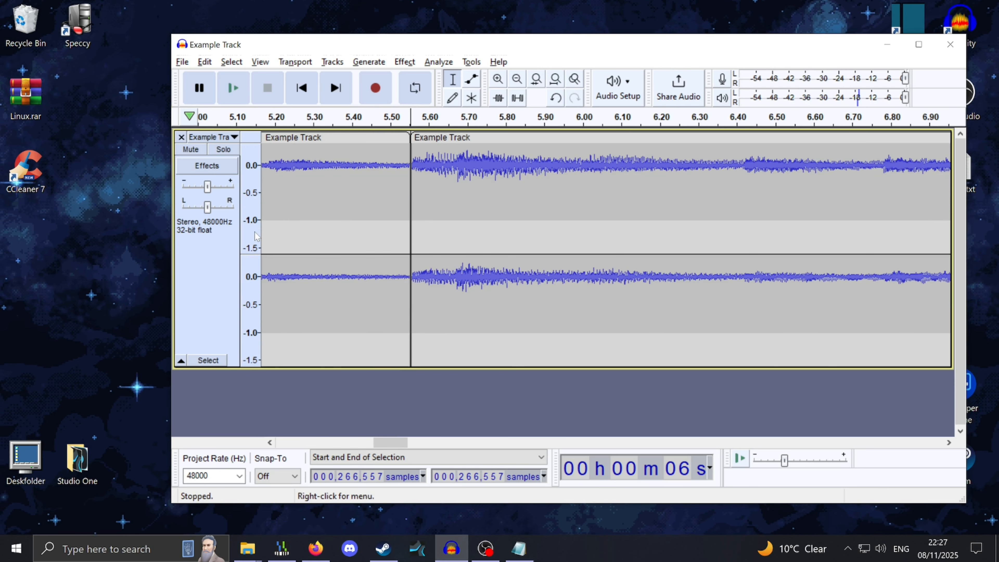
{"action": "scroll", "coordinate": [245, 190], "scroll_direction": "up", "scroll_amount": 1, "text": "ctrl"}
{"action": "scroll", "coordinate": [247, 196], "scroll_direction": "down", "scroll_amount": 1}
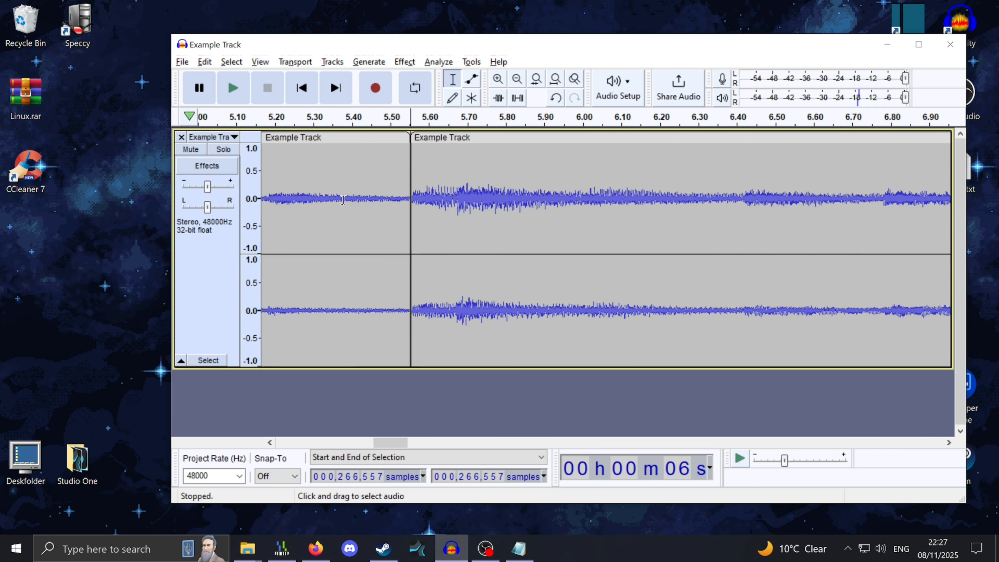
{"action": "scroll", "coordinate": [338, 215], "scroll_direction": "down", "scroll_amount": 6, "text": "ctrl"}
{"action": "scroll", "coordinate": [418, 204], "scroll_direction": "up", "scroll_amount": 1, "text": "ctrl"}
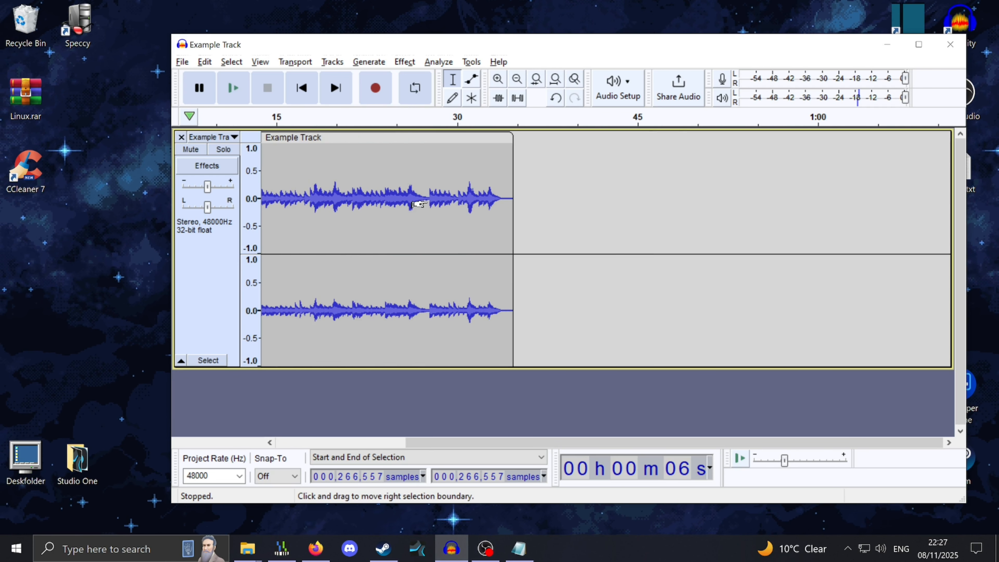
{"action": "left_click", "coordinate": [445, 195]}
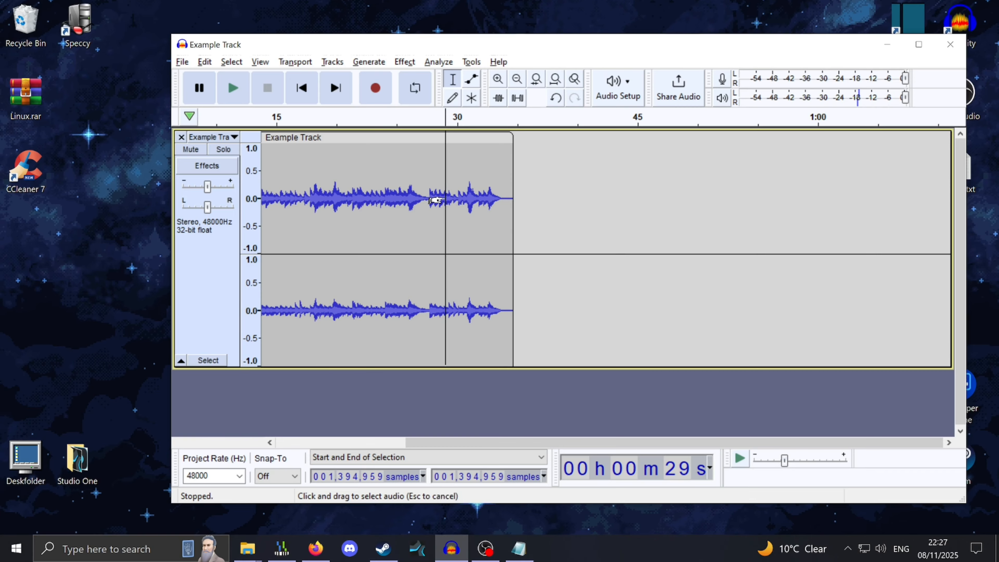
{"action": "key", "text": "space"}
Split the clip at about 30.9 seconds, where the audio starts repeating
{"action": "scroll", "coordinate": [425, 197], "scroll_direction": "up", "scroll_amount": 2, "text": "ctrl"}
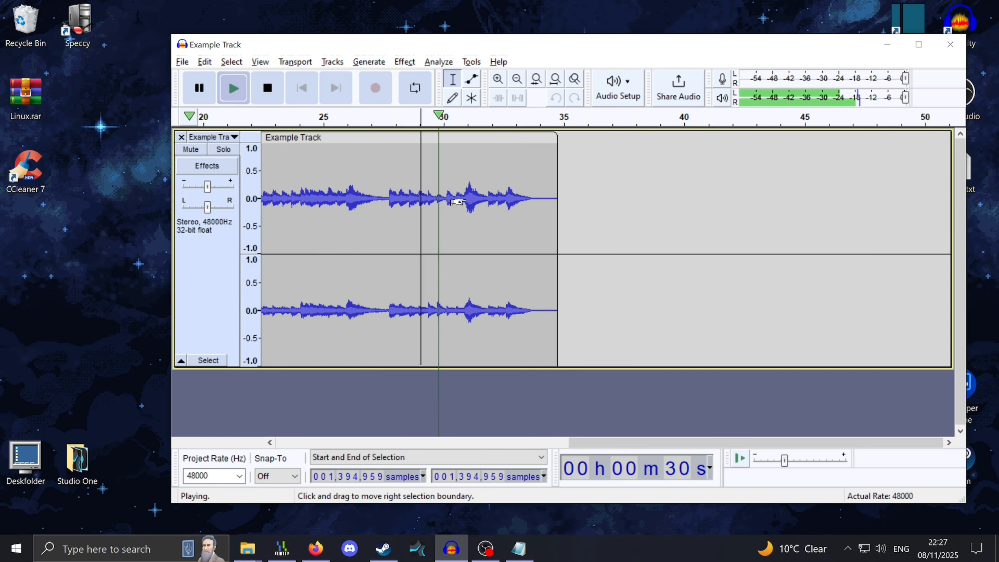
{"action": "left_click", "coordinate": [206, 89]}
{"action": "scroll", "coordinate": [456, 196], "scroll_direction": "up", "scroll_amount": 4, "text": "ctrl"}
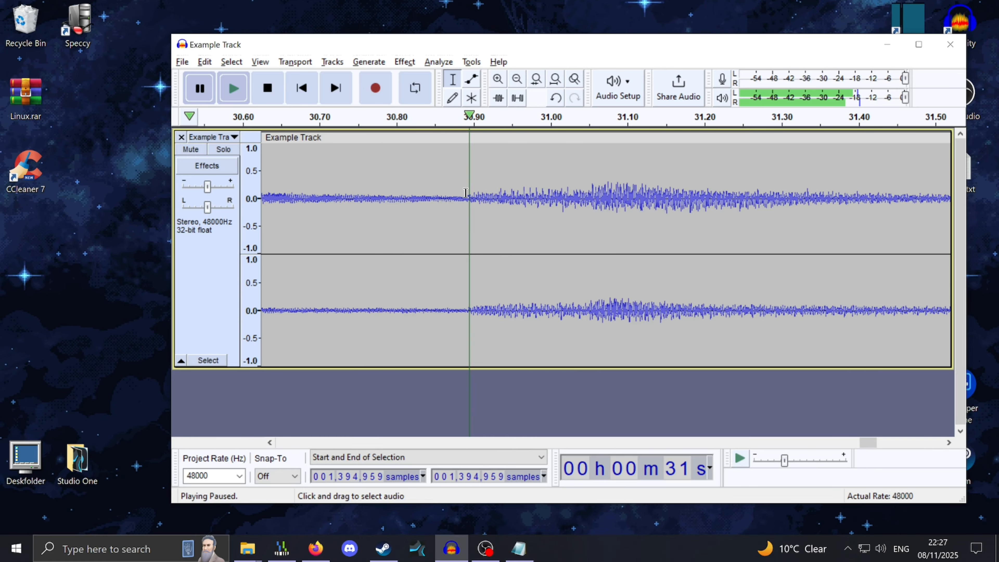
{"action": "left_click", "coordinate": [468, 196]}
{"action": "key", "text": "ctrl+i"}
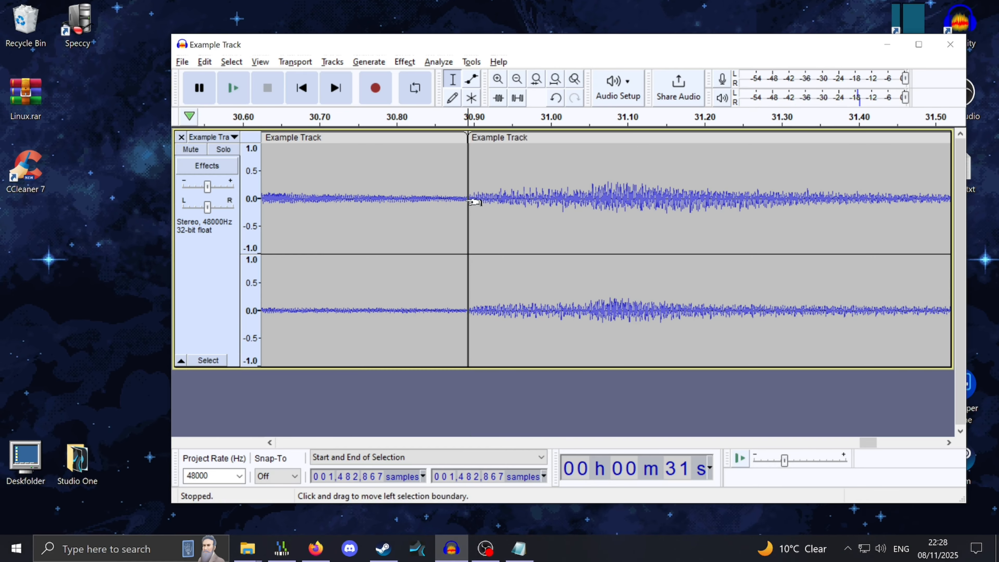
Define a looping region on the timeline from about 5.5 seconds to about 31 seconds
{"action": "scroll", "coordinate": [474, 201], "scroll_direction": "down", "scroll_amount": 8, "text": "ctrl"}
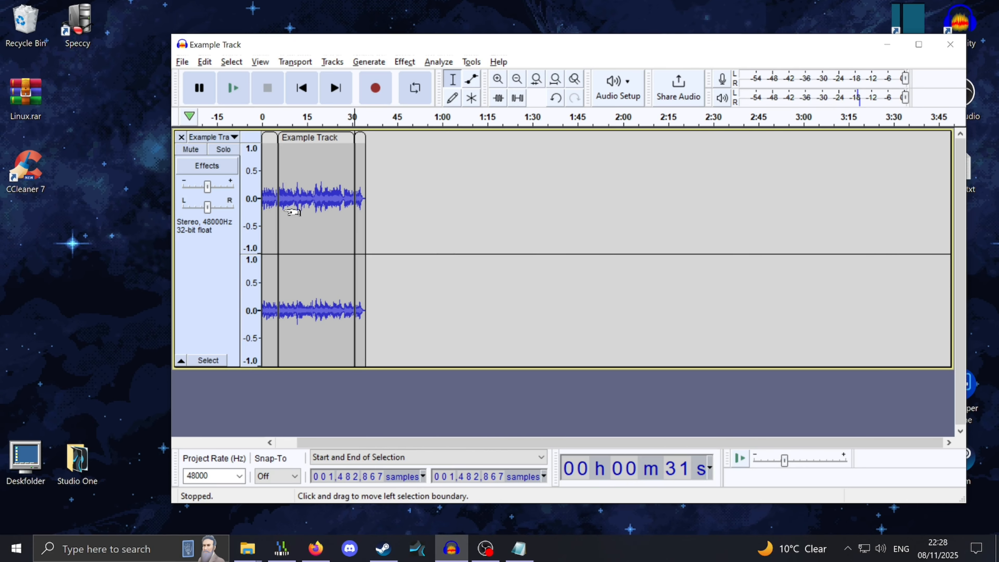
{"action": "scroll", "coordinate": [293, 213], "scroll_direction": "up", "scroll_amount": 2, "text": "ctrl"}
{"action": "scroll", "coordinate": [571, 234], "scroll_direction": "left", "scroll_amount": 3}
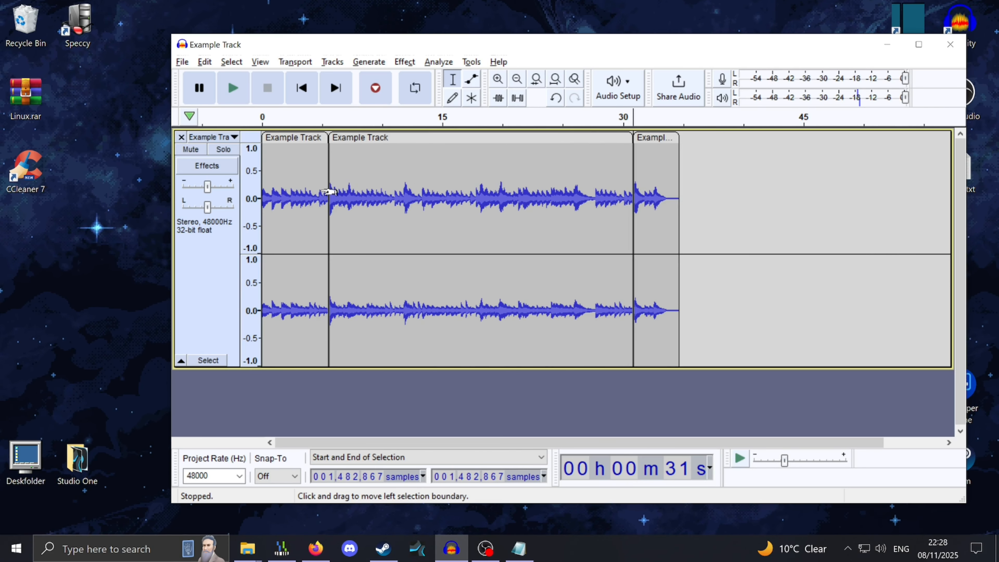
{"action": "left_click", "coordinate": [326, 197]}
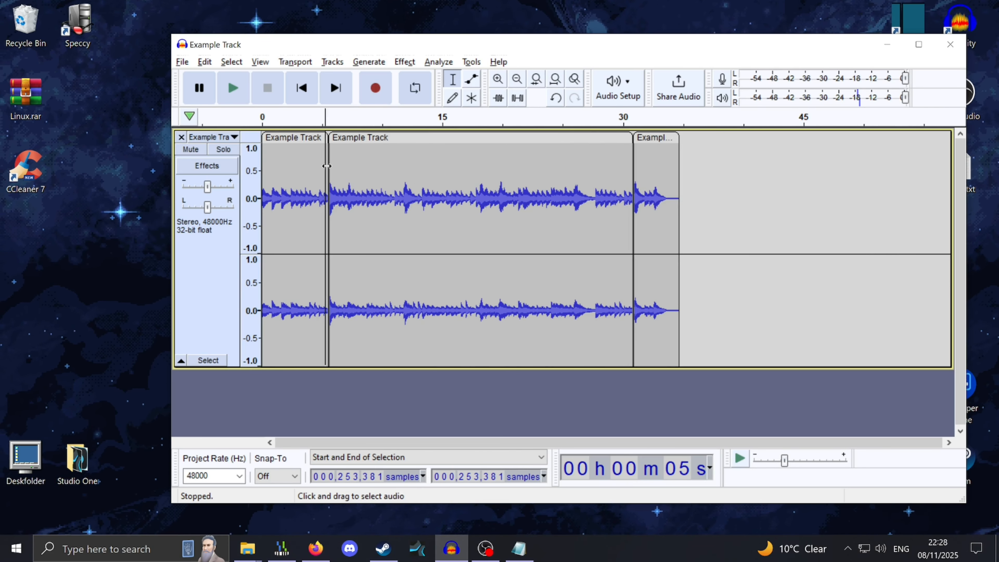
{"action": "left_click_drag", "start_coordinate": [465, 118], "coordinate": [460, 118]}
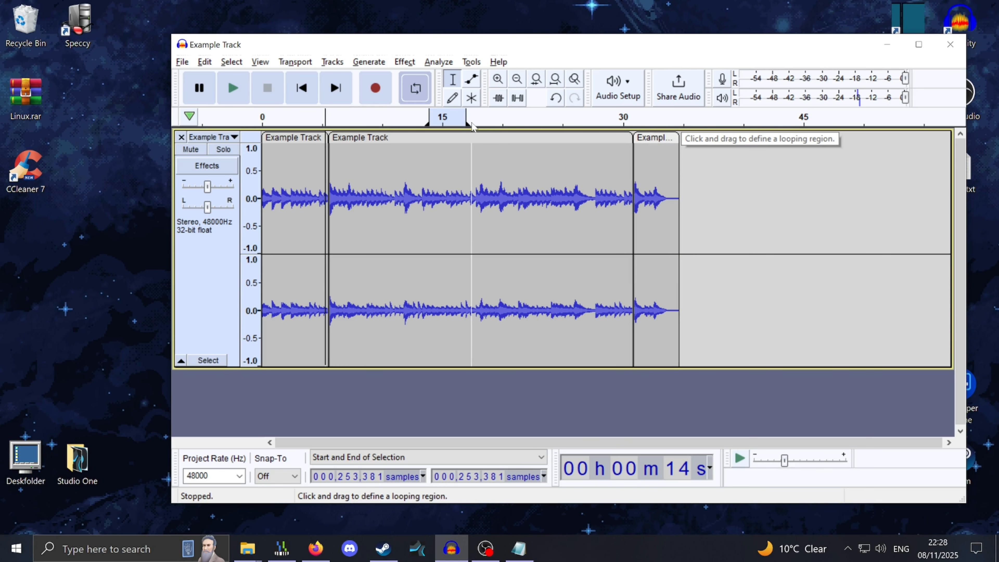
{"action": "left_click_drag", "start_coordinate": [465, 122], "coordinate": [633, 122]}
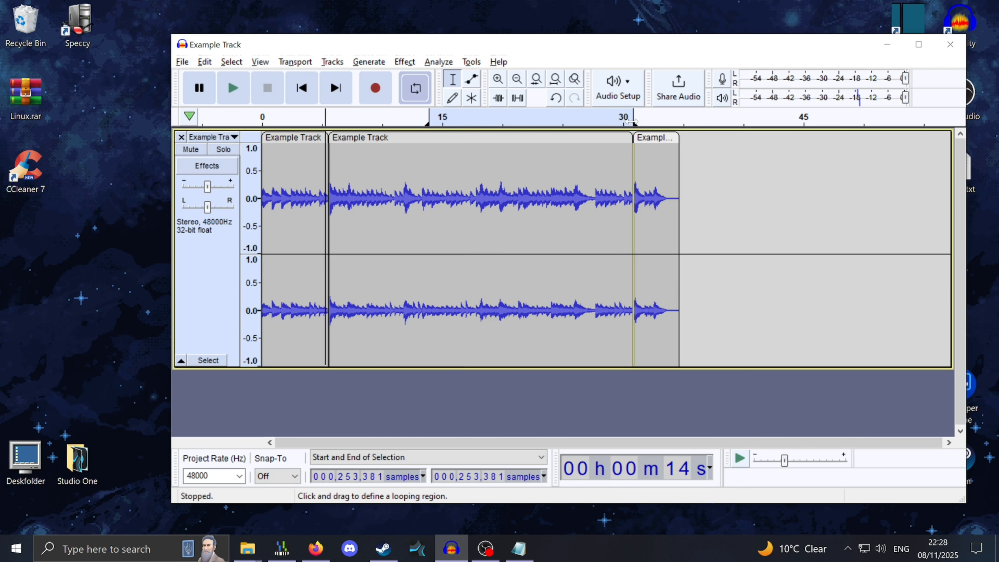
{"action": "left_click_drag", "start_coordinate": [428, 118], "coordinate": [330, 117]}
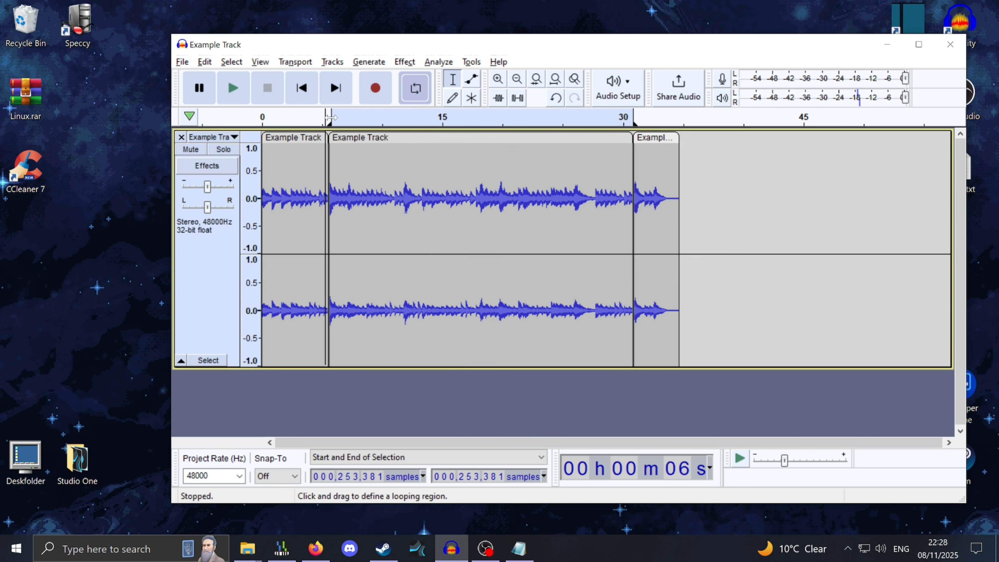
Play the track from about 30 seconds and stop playback
{"action": "left_click", "coordinate": [614, 177]}
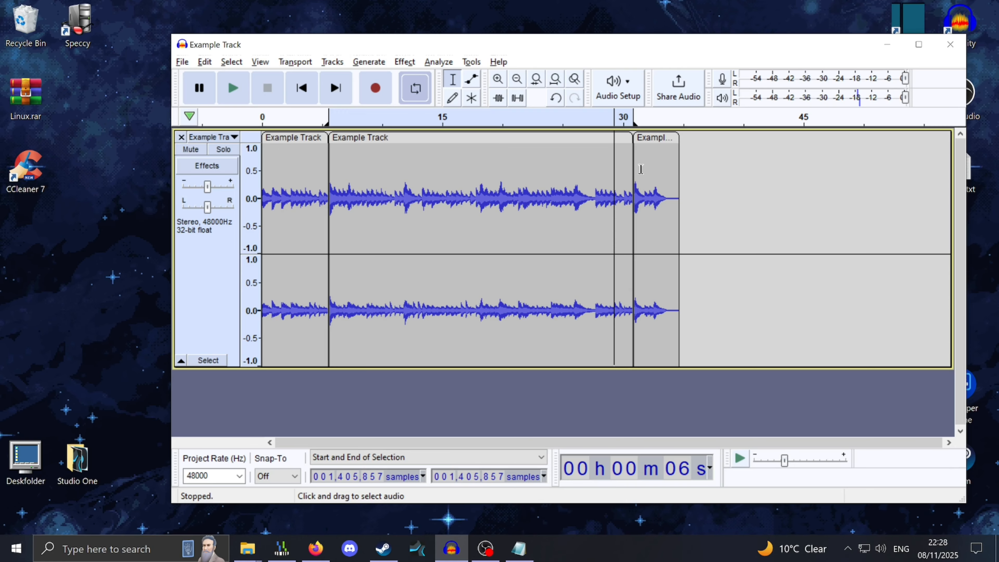
{"action": "key", "text": "space"}
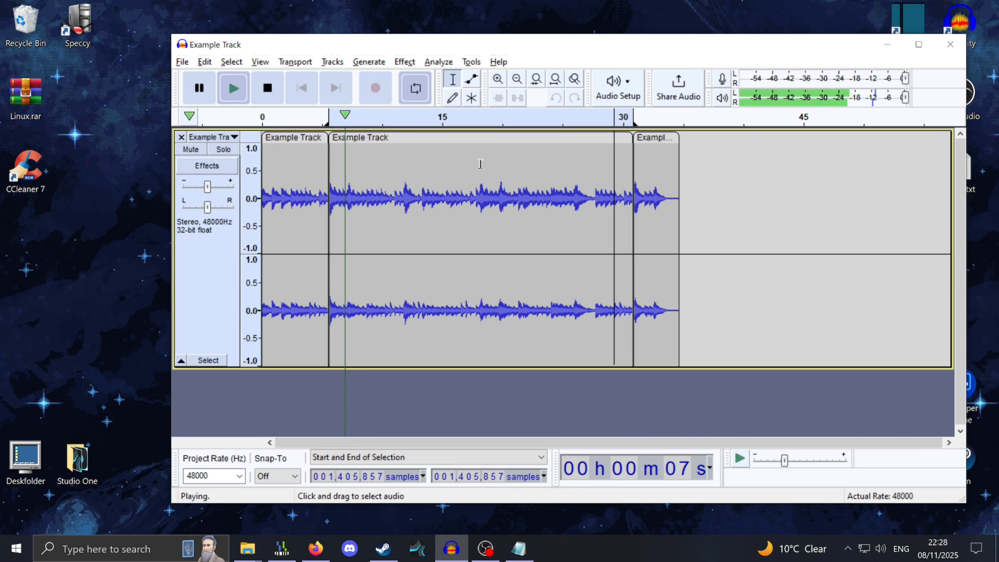
{"action": "key", "text": "space"}
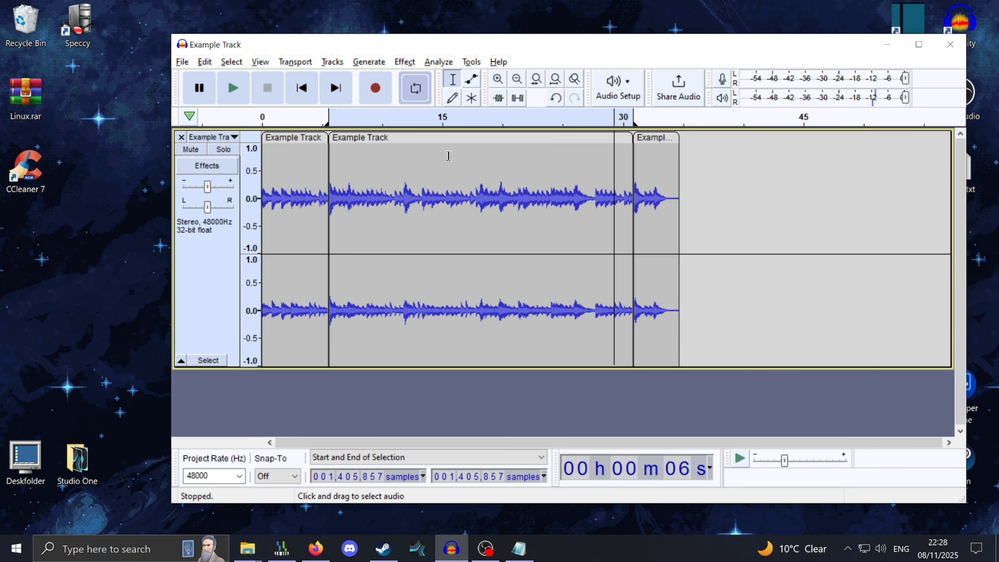
Merge the clips back together at 5.55 seconds and add a label named Loop Start at that point
{"action": "left_click", "coordinate": [330, 195]}
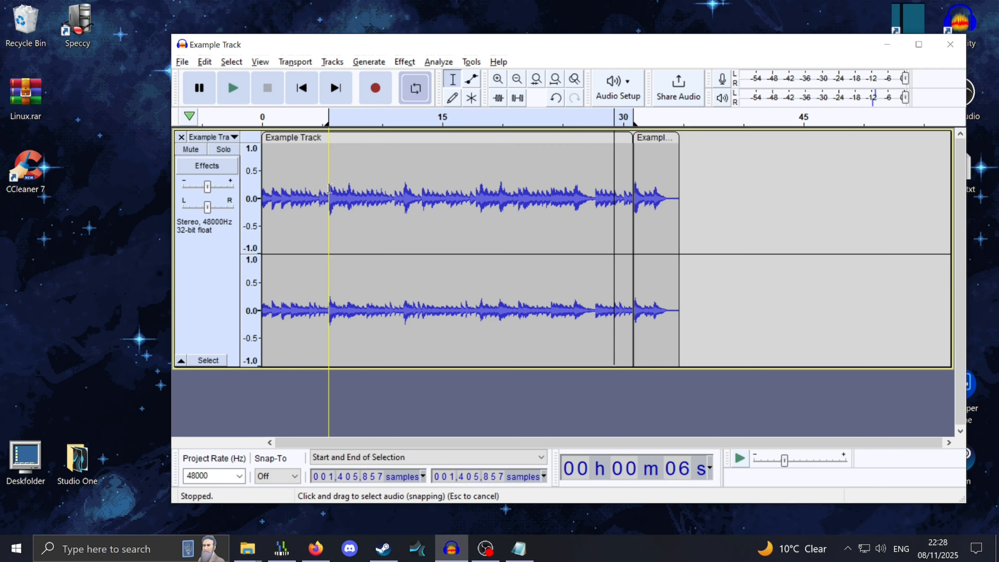
{"action": "left_click", "coordinate": [324, 195]}
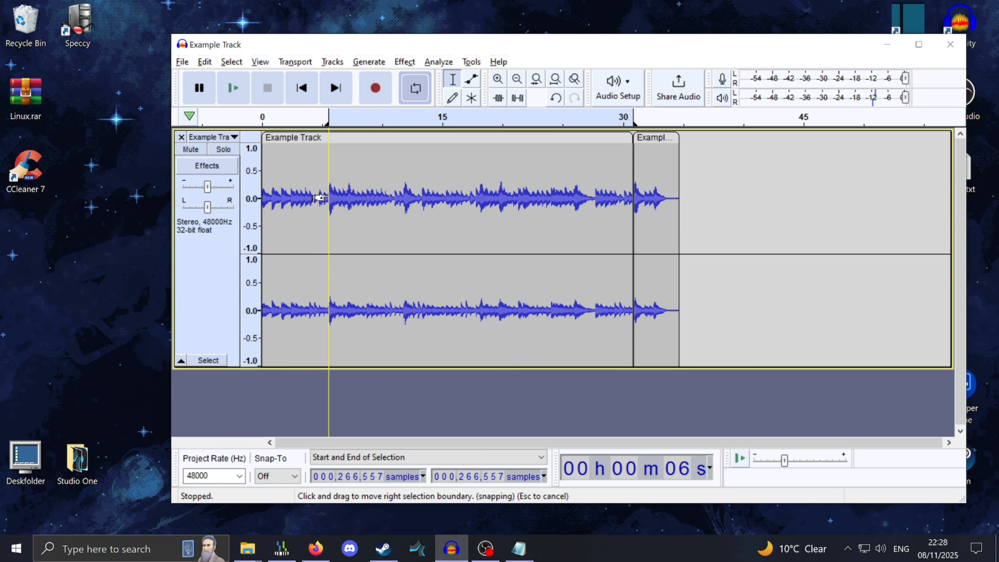
{"action": "key", "text": "ctrl+b"}
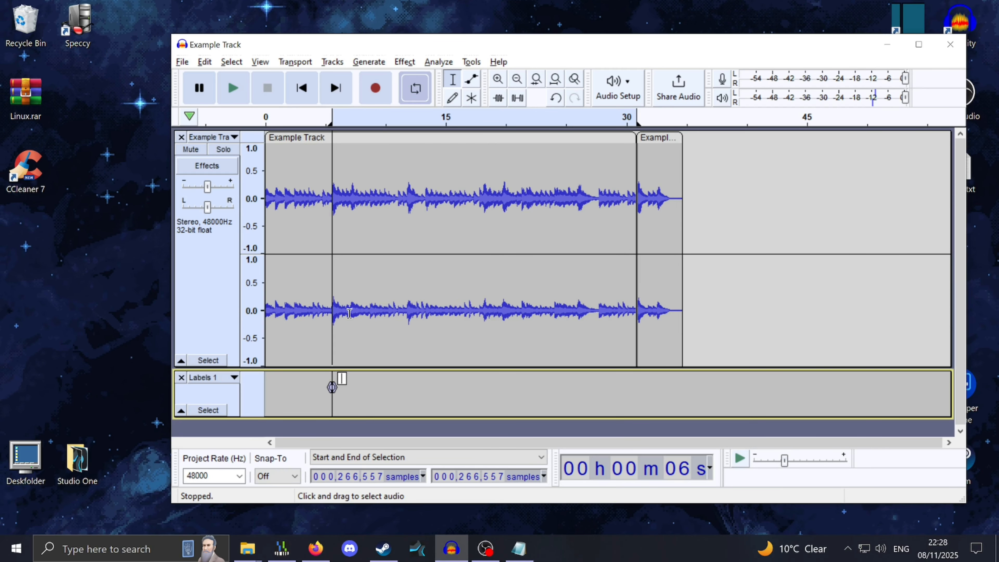
{"action": "type", "text": "Loop S"}
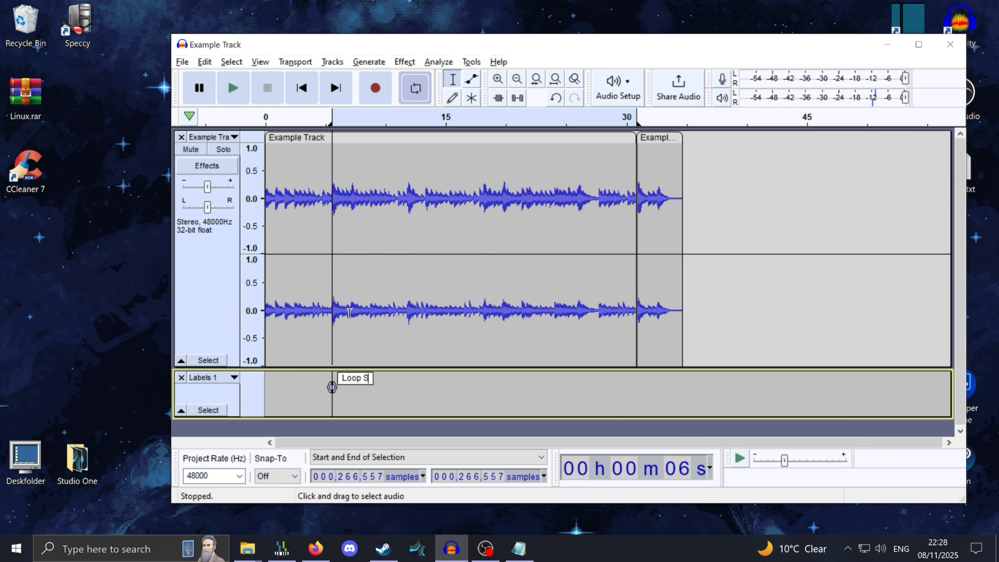
{"action": "type", "text": "tart"}
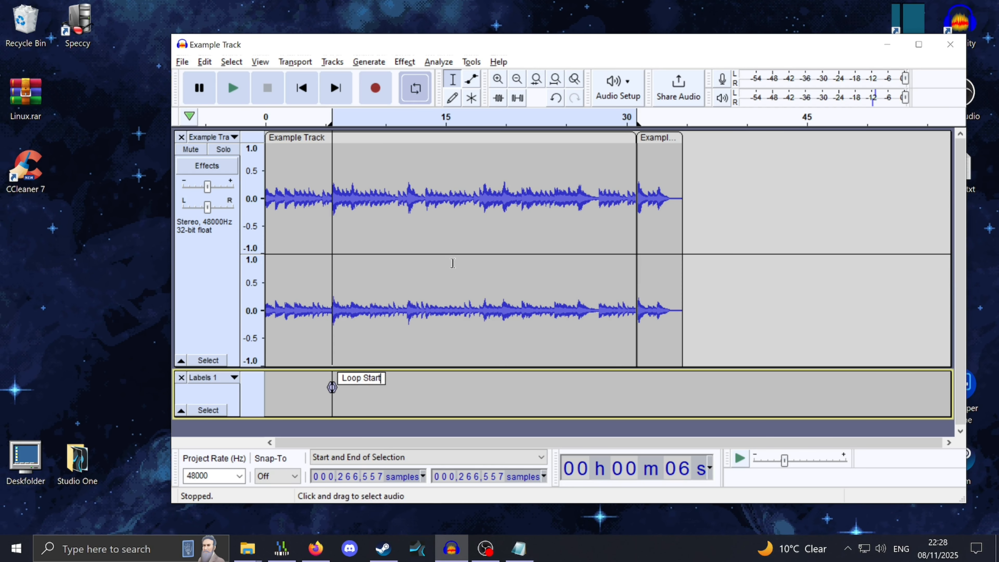
Delete the short clip after the 30.9-second split
{"action": "left_click", "coordinate": [575, 198]}
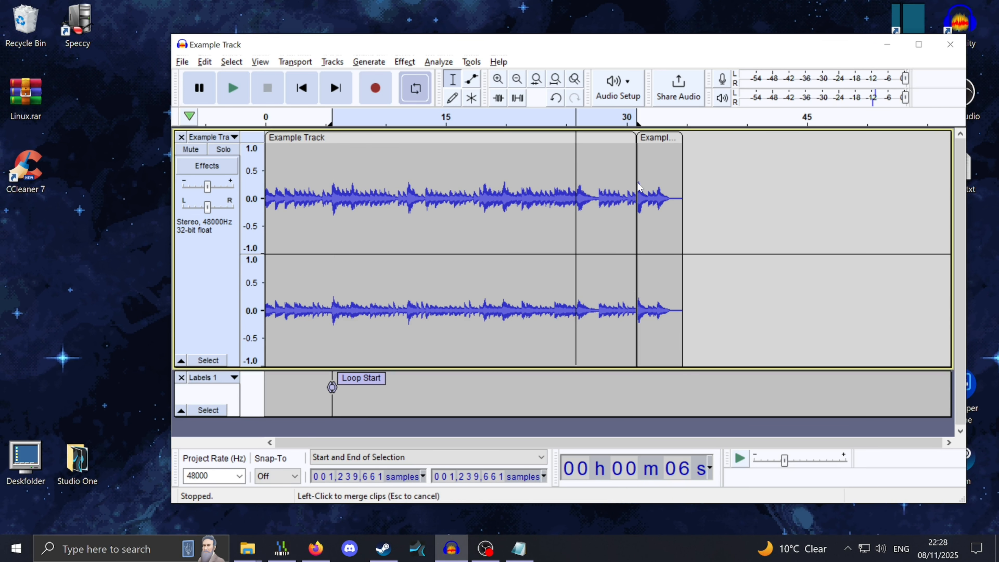
{"action": "left_click", "coordinate": [659, 138]}
{"action": "key", "text": "Delete"}
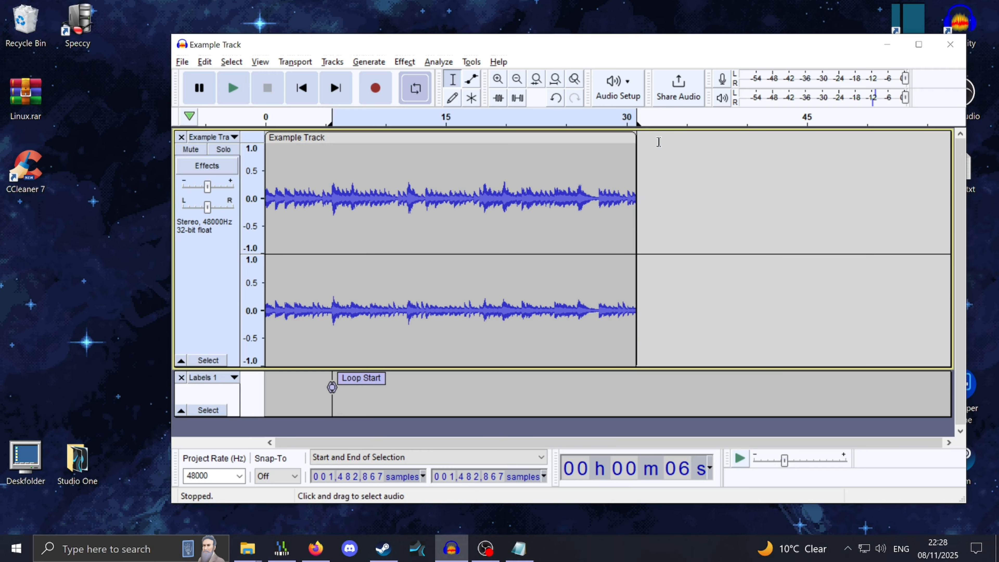
Add a label named Loop End at the end of the clip, about 30.9 seconds
{"action": "left_click", "coordinate": [630, 177]}
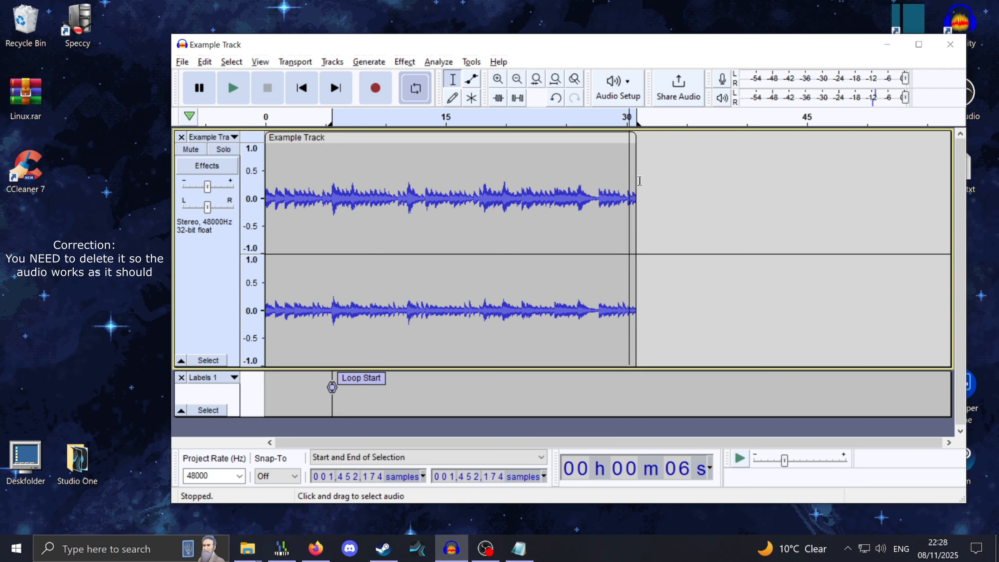
{"action": "left_click", "coordinate": [637, 180]}
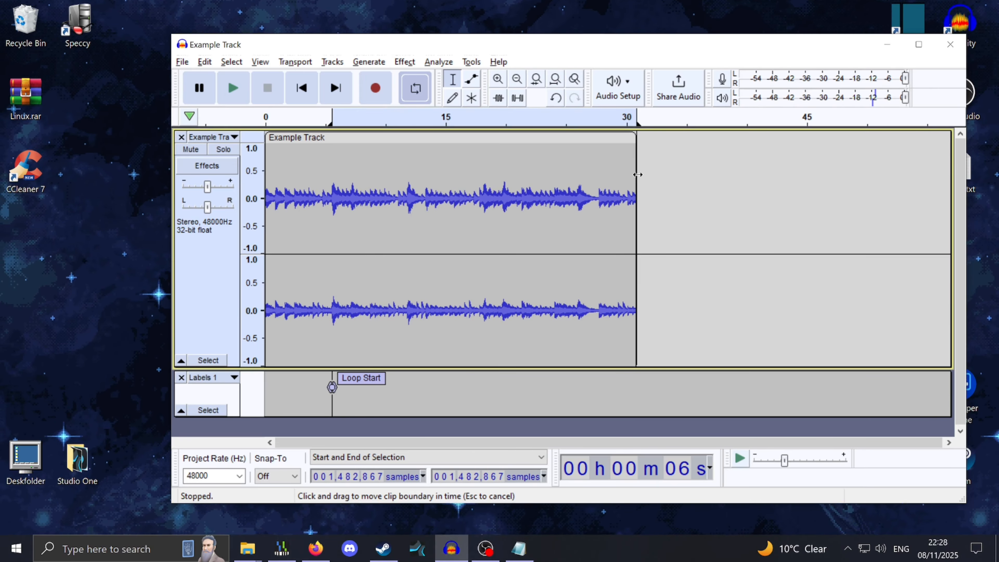
{"action": "key", "text": "ctrl+b"}
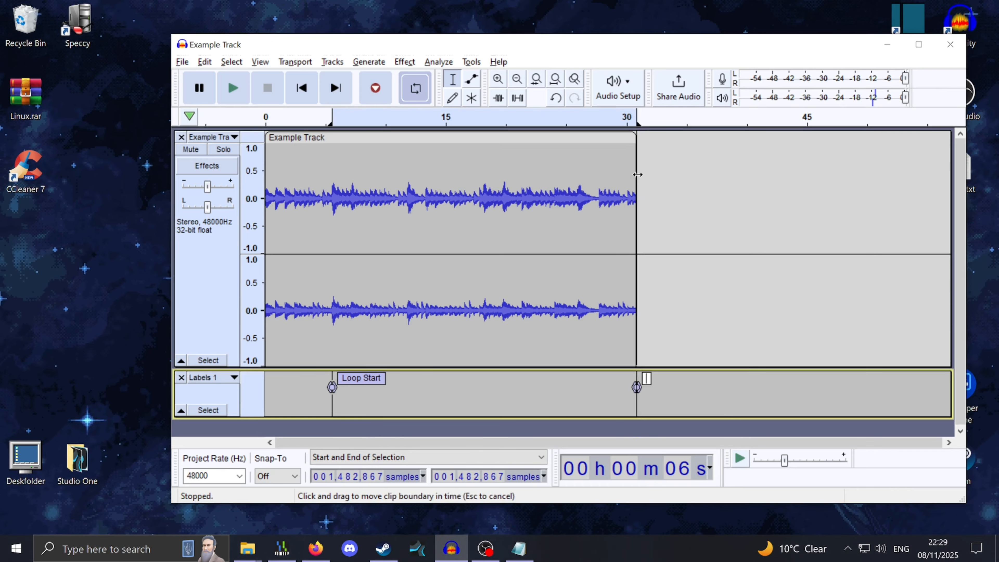
{"action": "type", "text": "Loop End"}
{"action": "key", "text": "Return"}
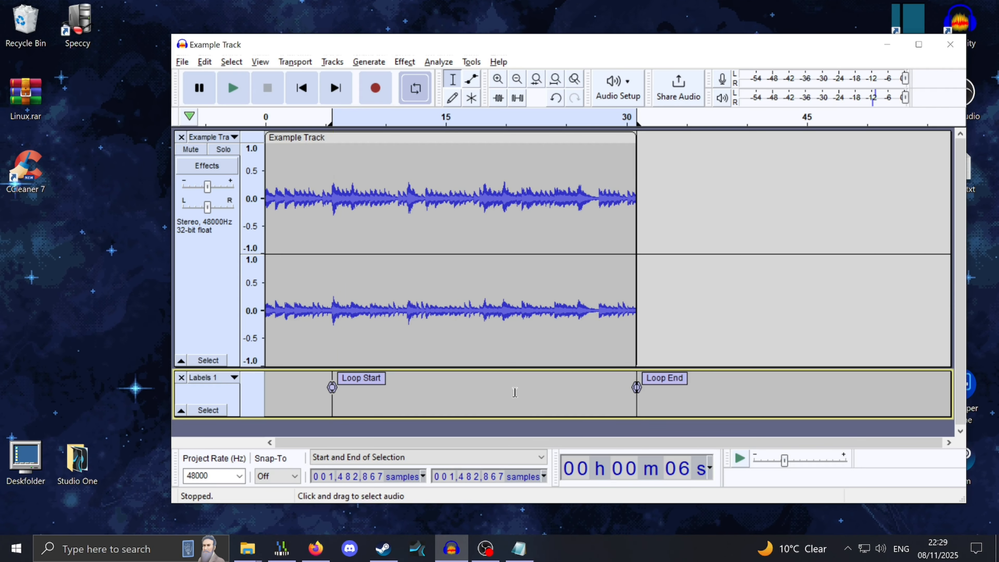
Select the audio between the Loop Start and Loop End labels and start exporting it as OGG
{"action": "left_click", "coordinate": [445, 402]}
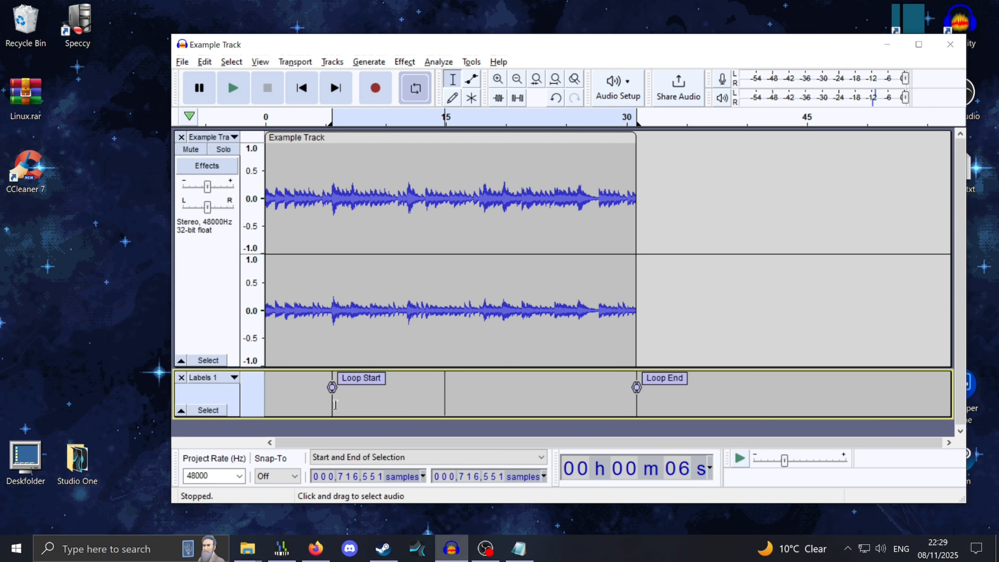
{"action": "left_click_drag", "start_coordinate": [332, 402], "coordinate": [636, 399]}
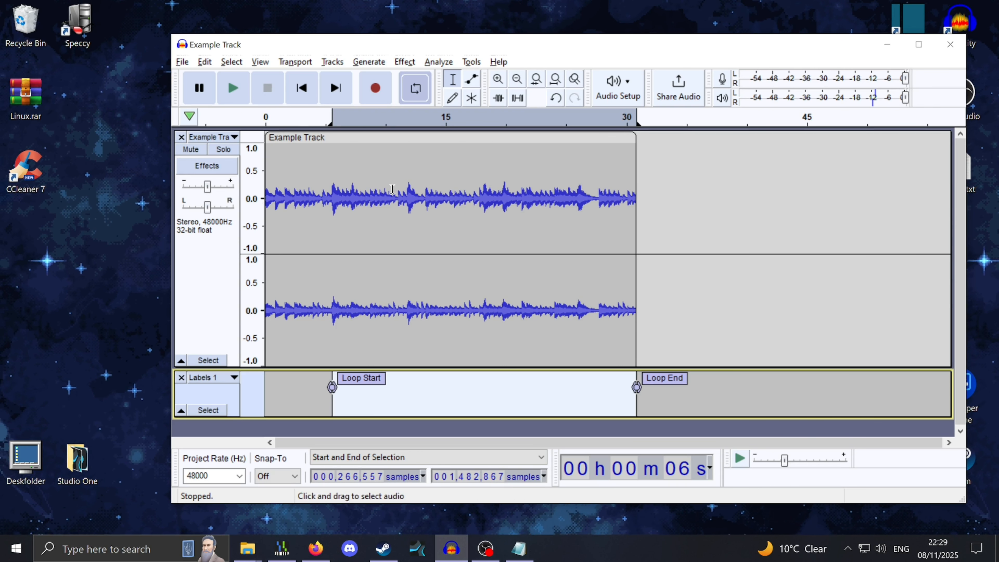
{"action": "left_click", "coordinate": [181, 63]}
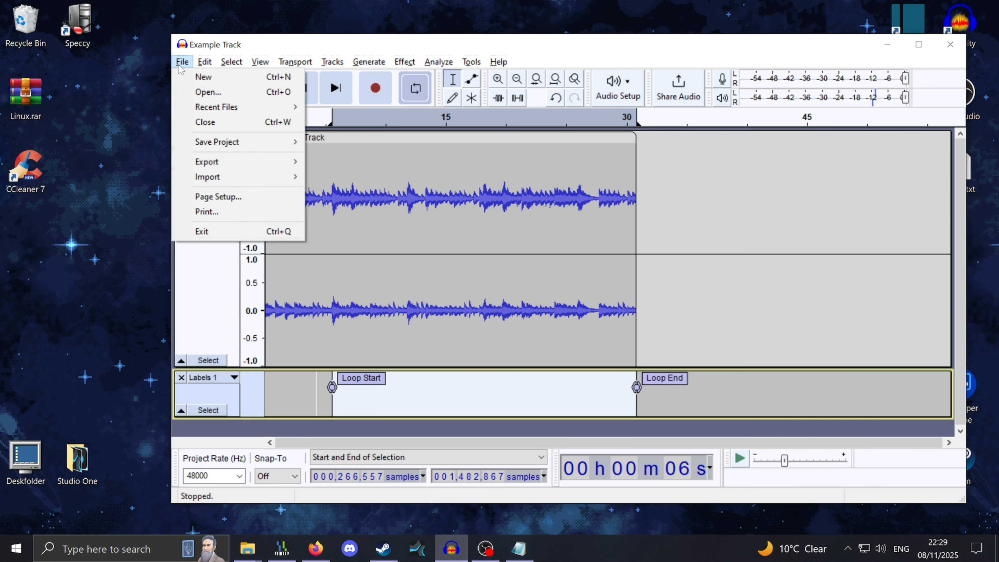
{"action": "mouse_move", "coordinate": [202, 163]}
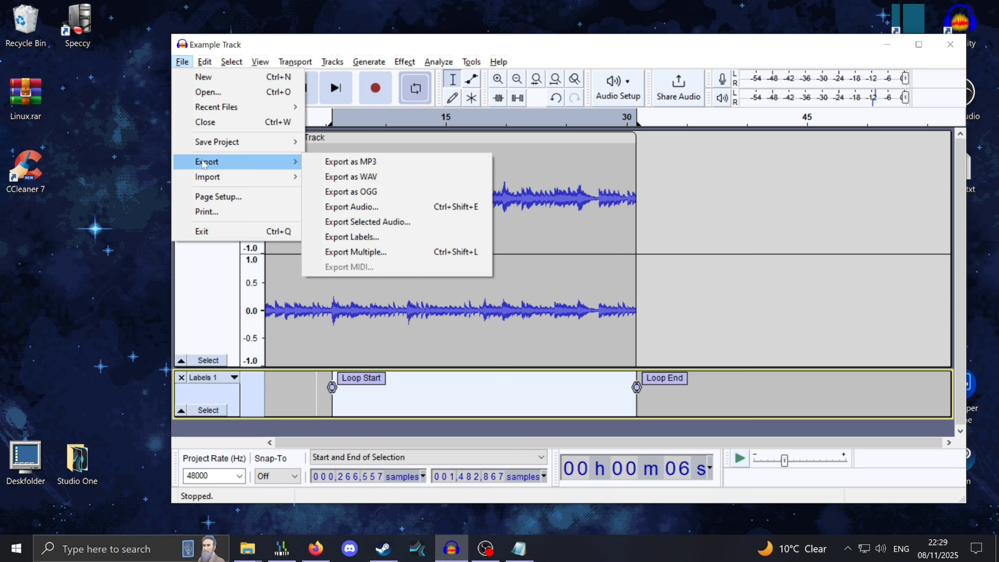
{"action": "left_click", "coordinate": [343, 192]}
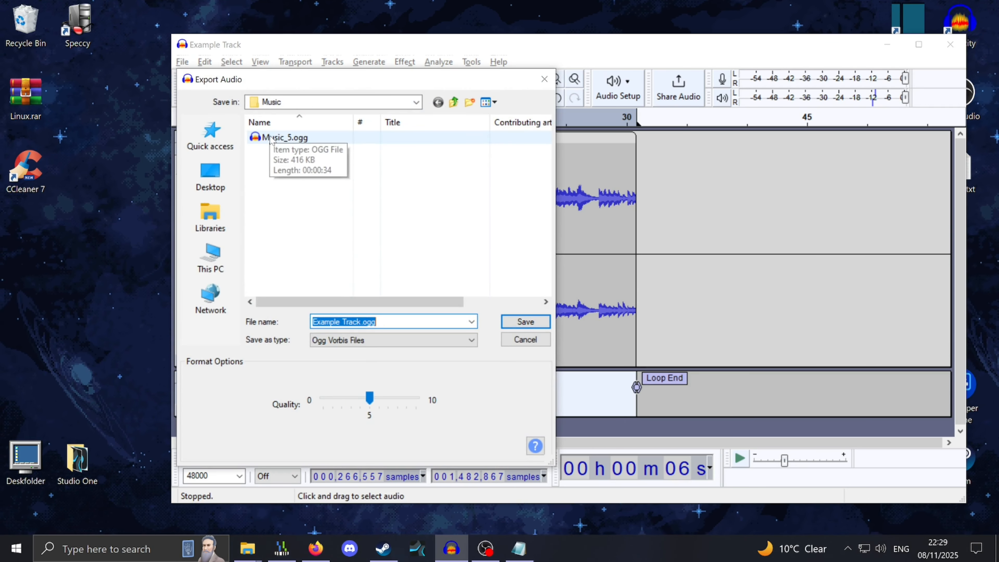
Name the exported file Music_12.ogg in the Music folder and save it
{"action": "left_click", "coordinate": [293, 137]}
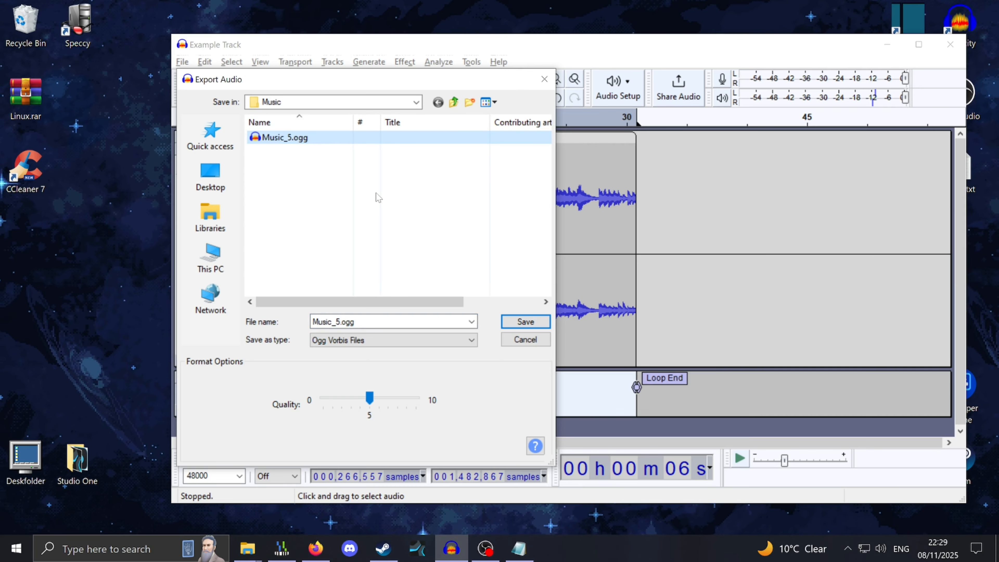
{"action": "double_click", "coordinate": [334, 322]}
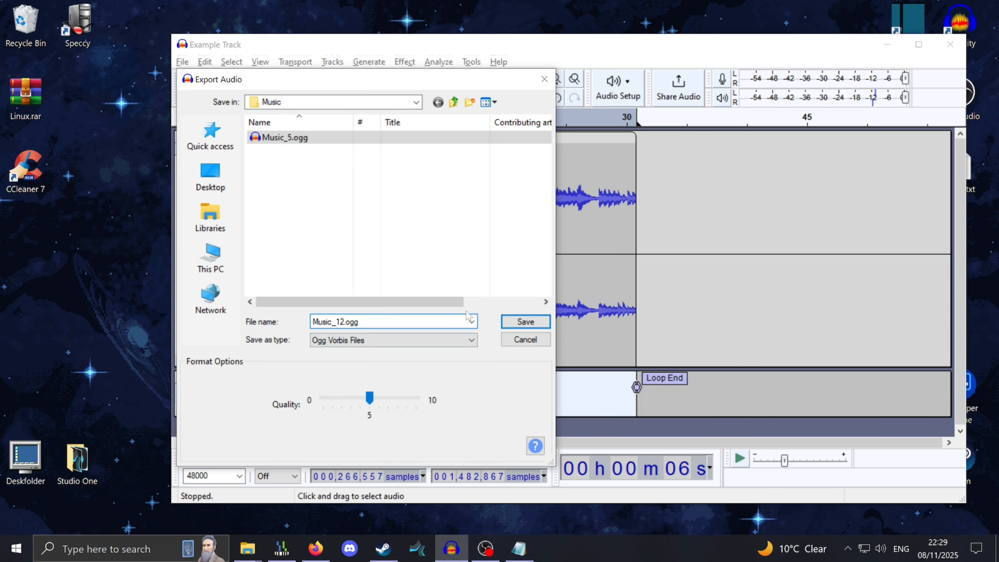
{"action": "left_click", "coordinate": [521, 323]}
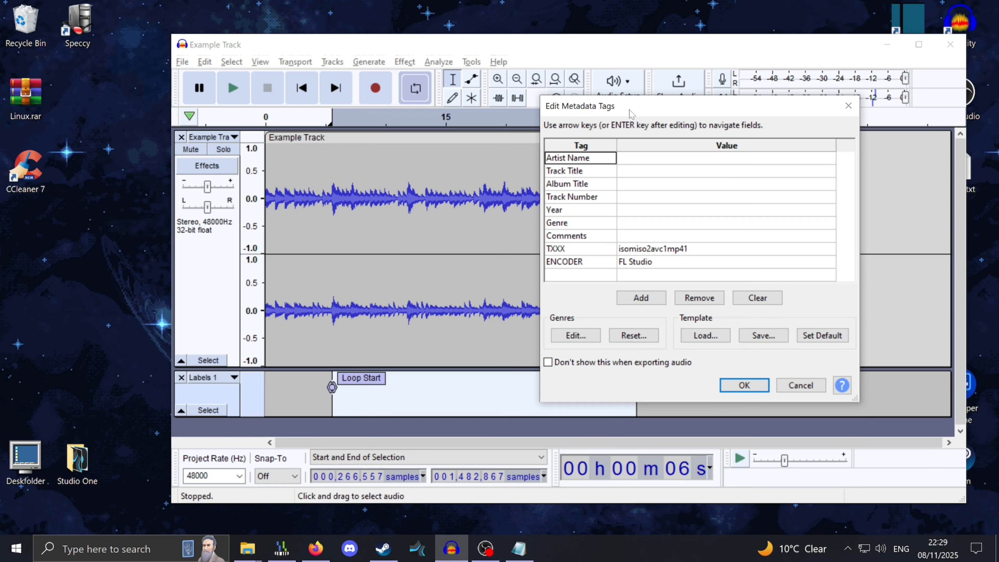
Add two new metadata tags named LOOPSTART and LOOPEND to the export's metadata
{"action": "left_click_drag", "start_coordinate": [626, 108], "coordinate": [586, 104]}
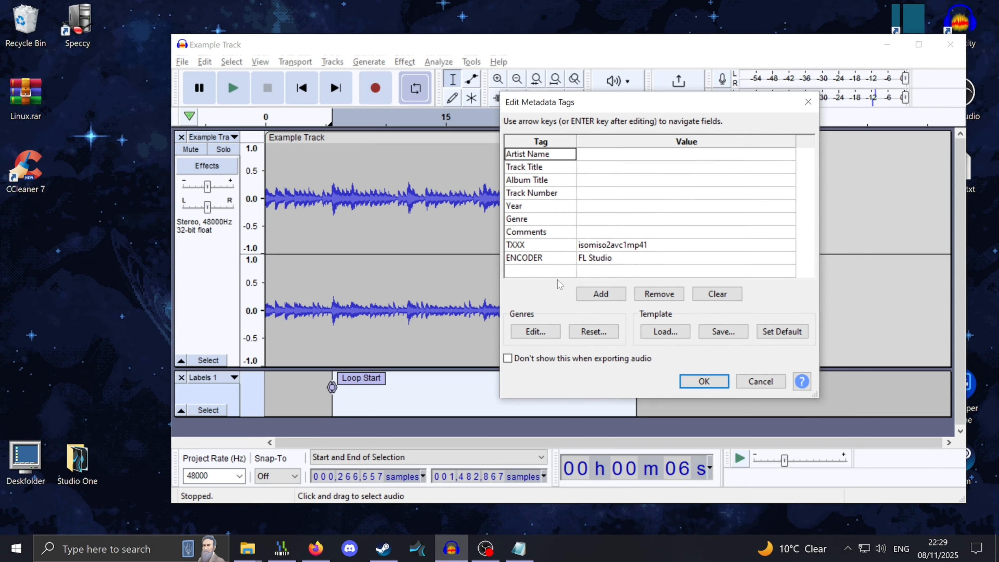
{"action": "left_click_drag", "start_coordinate": [575, 96], "coordinate": [452, 80]}
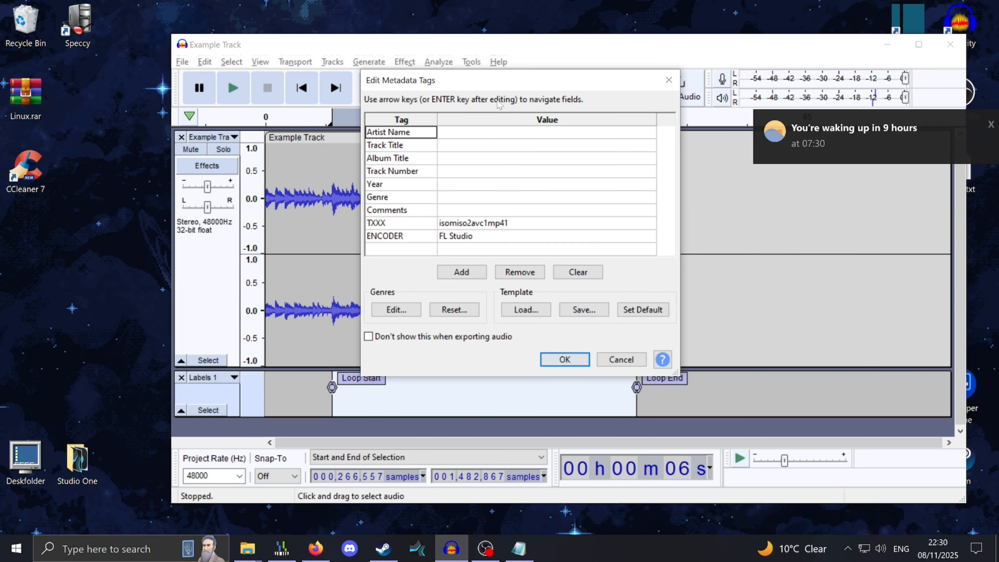
{"action": "left_click_drag", "start_coordinate": [533, 87], "coordinate": [579, 106]}
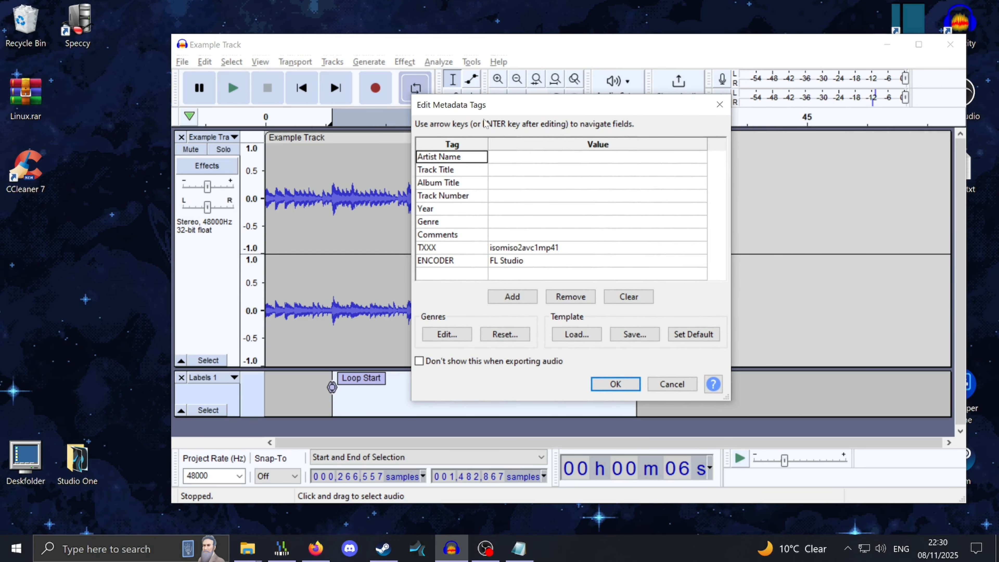
{"action": "left_click_drag", "start_coordinate": [476, 103], "coordinate": [701, 84]}
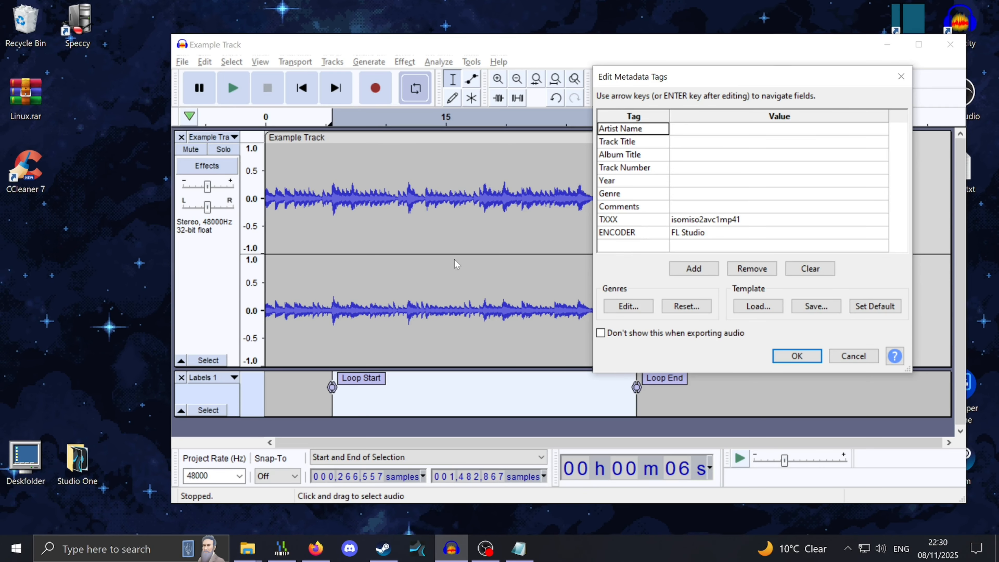
{"action": "left_click", "coordinate": [633, 246]}
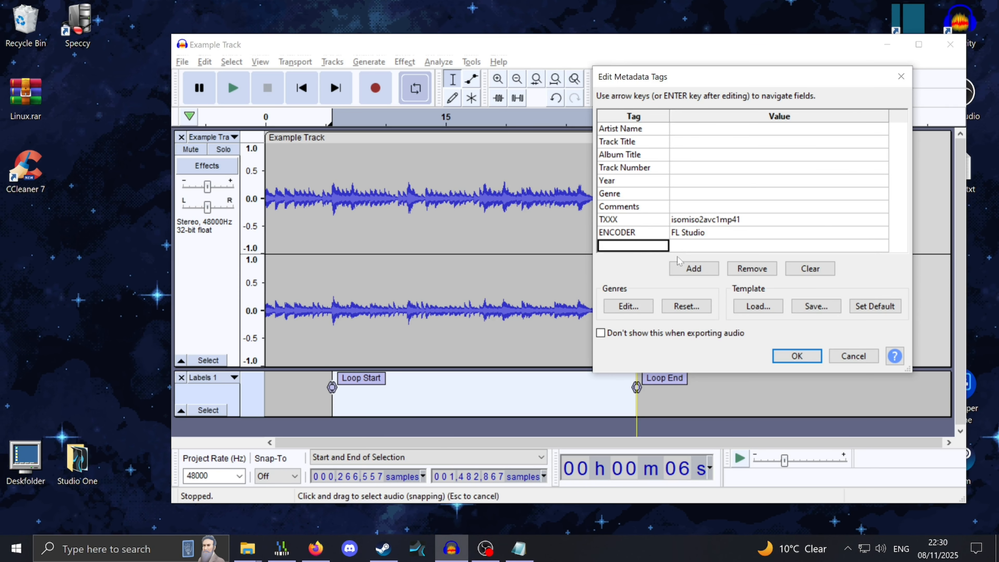
{"action": "left_click", "coordinate": [687, 268]}
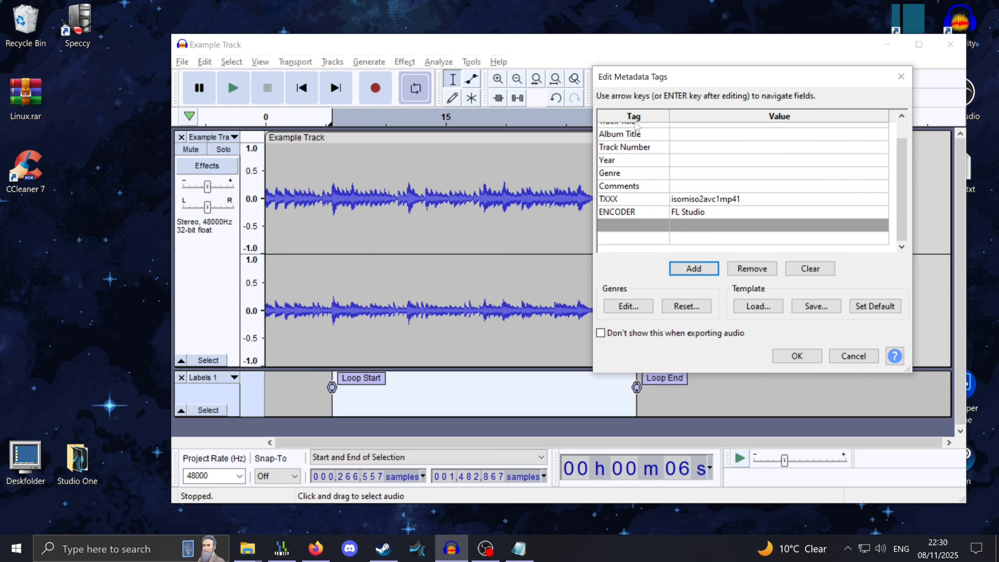
{"action": "left_click", "coordinate": [635, 226]}
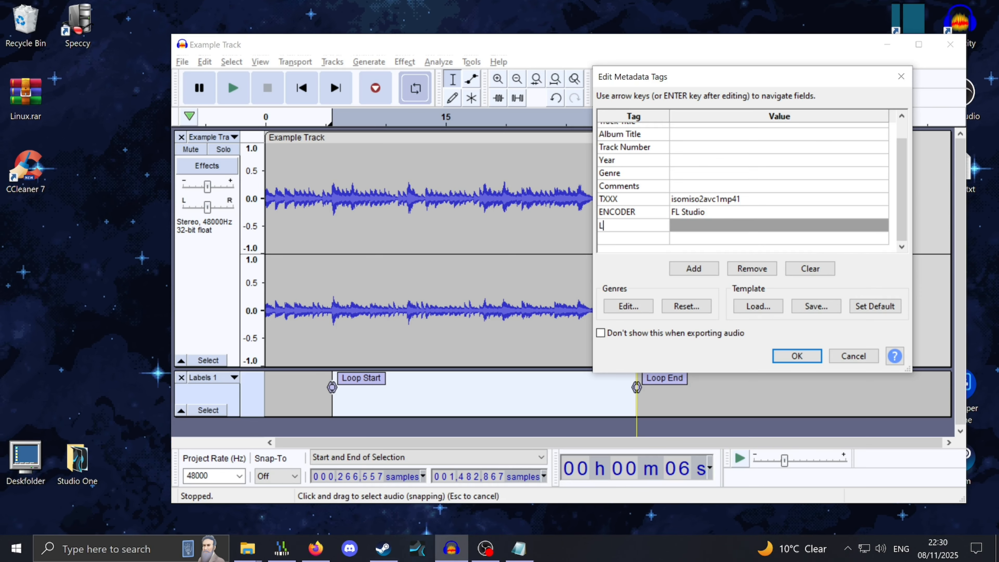
{"action": "type", "text": "LOOPSTART"}
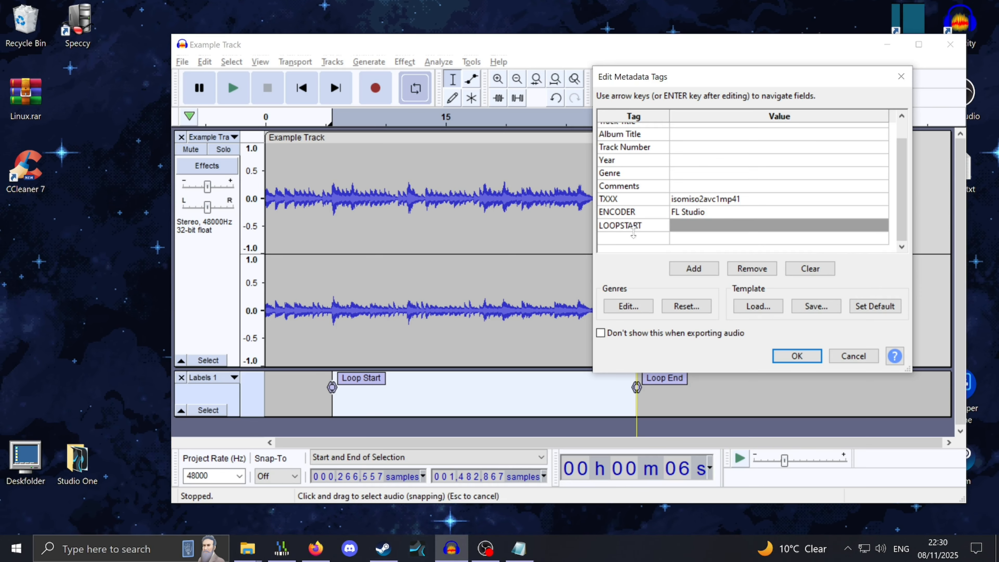
{"action": "key", "text": "Return"}
{"action": "left_click", "coordinate": [630, 244]}
{"action": "type", "text": "LOO"}
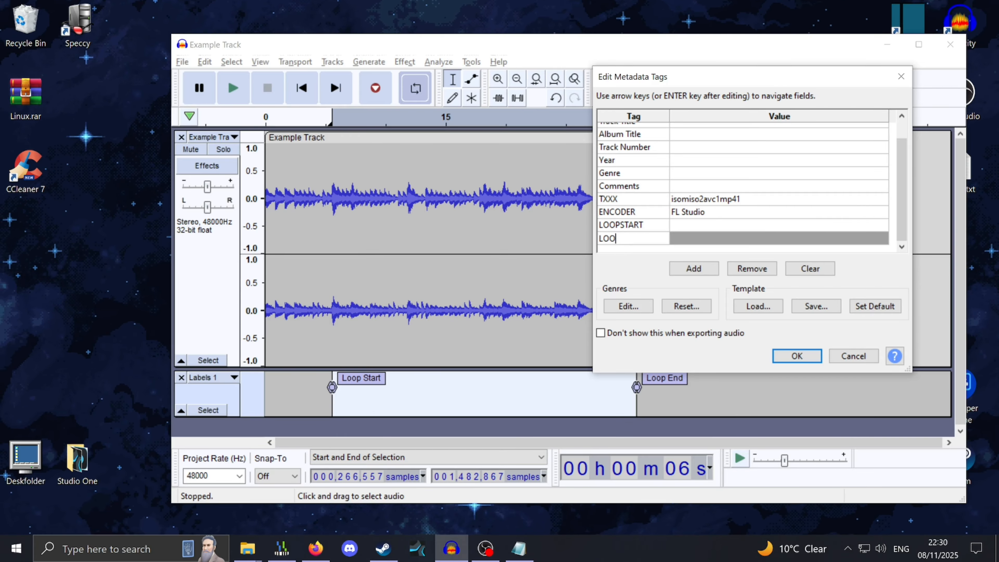
{"action": "type", "text": "PEND"}
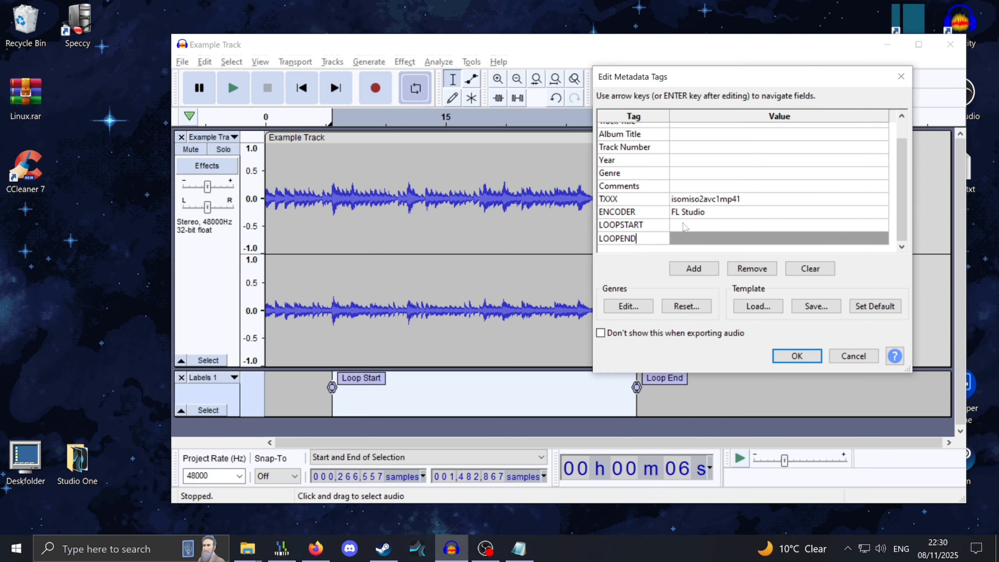
Set the LOOPSTART tag's value to 266557, the loop start sample
{"action": "left_click", "coordinate": [684, 226]}
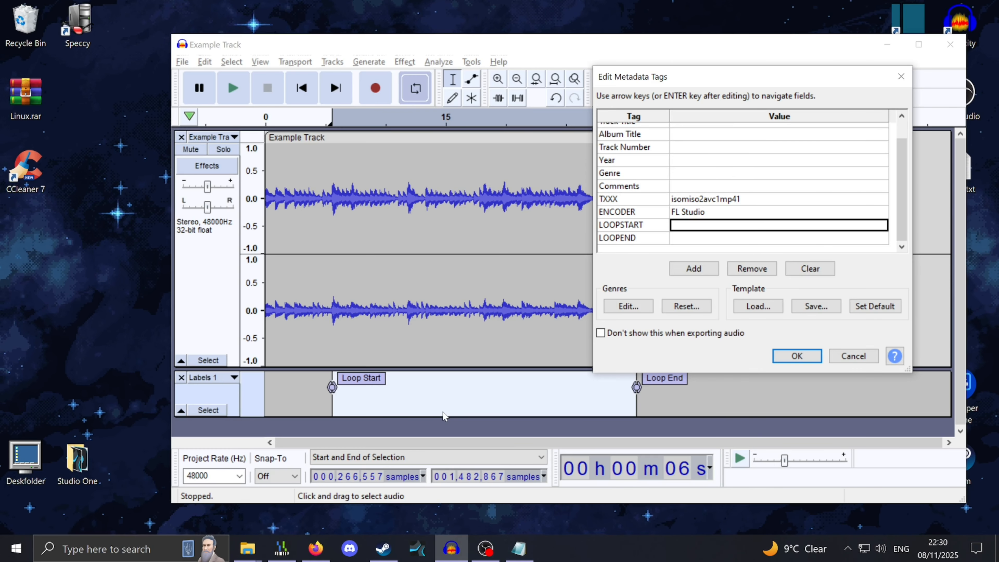
{"action": "type", "text": "266"}
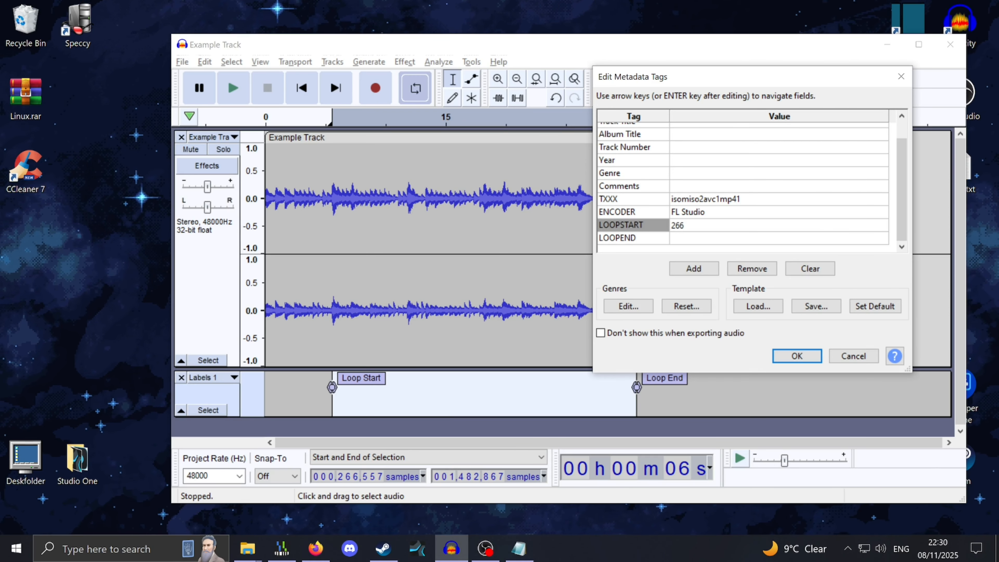
{"action": "type", "text": "557"}
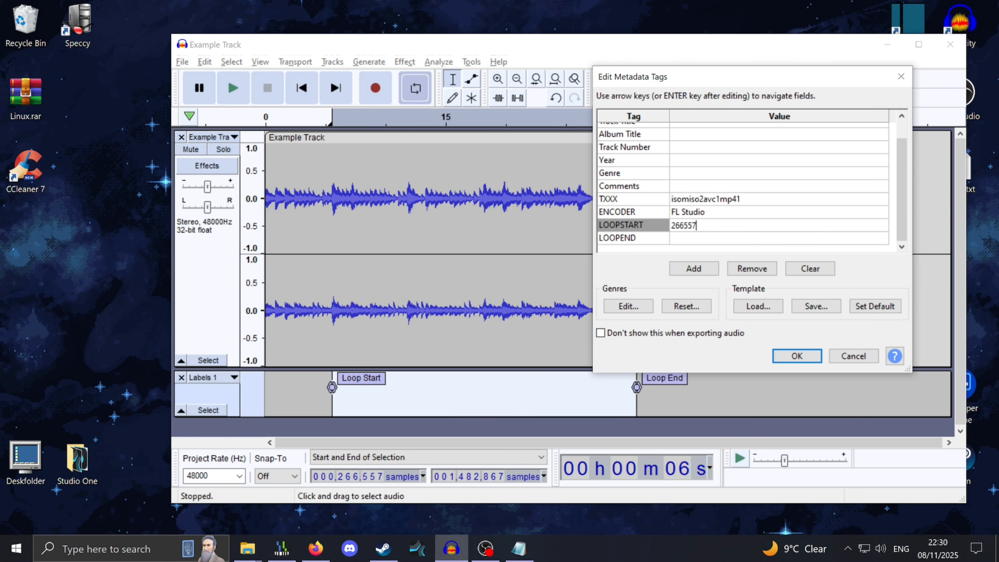
{"action": "left_click_drag", "start_coordinate": [681, 81], "coordinate": [720, 82]}
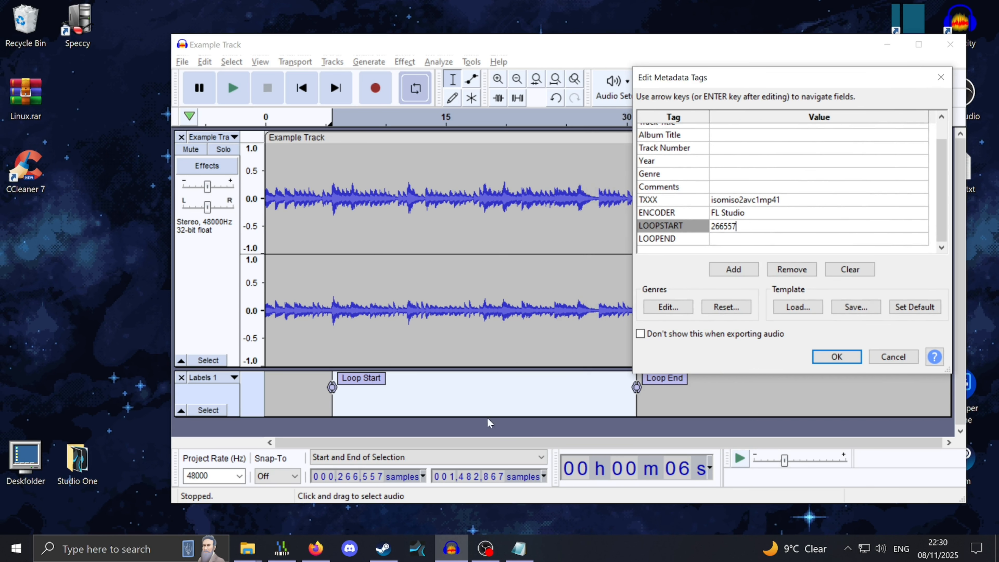
Set the LOOPEND tag's value to 1482867 and confirm the metadata to finish the export
{"action": "left_click", "coordinate": [723, 239]}
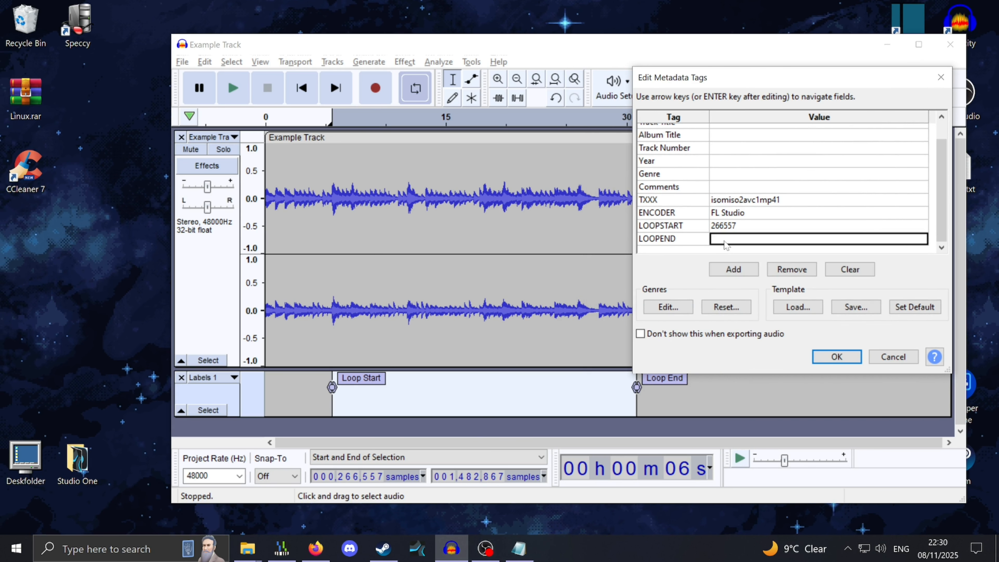
{"action": "type", "text": "1"}
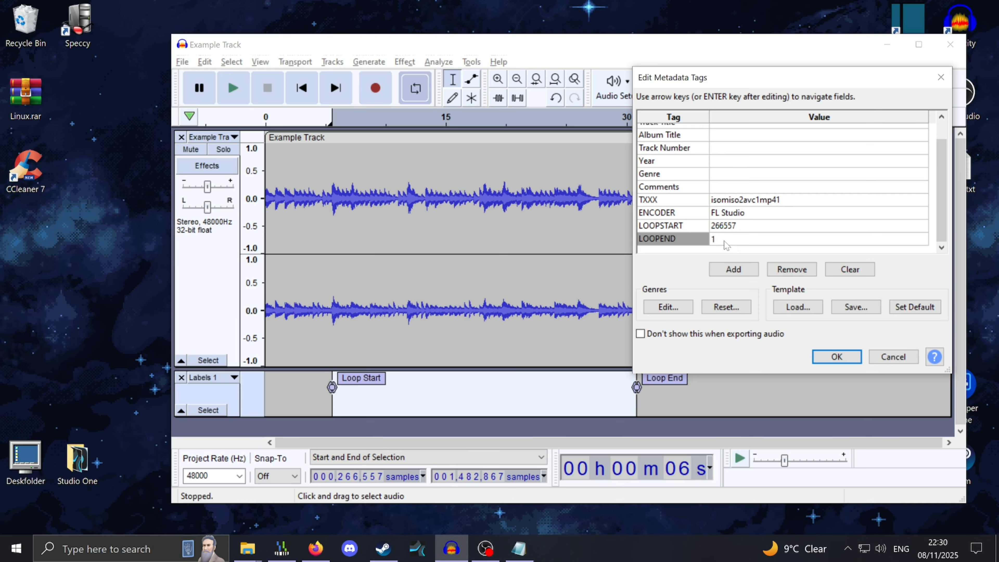
{"action": "type", "text": "4828"}
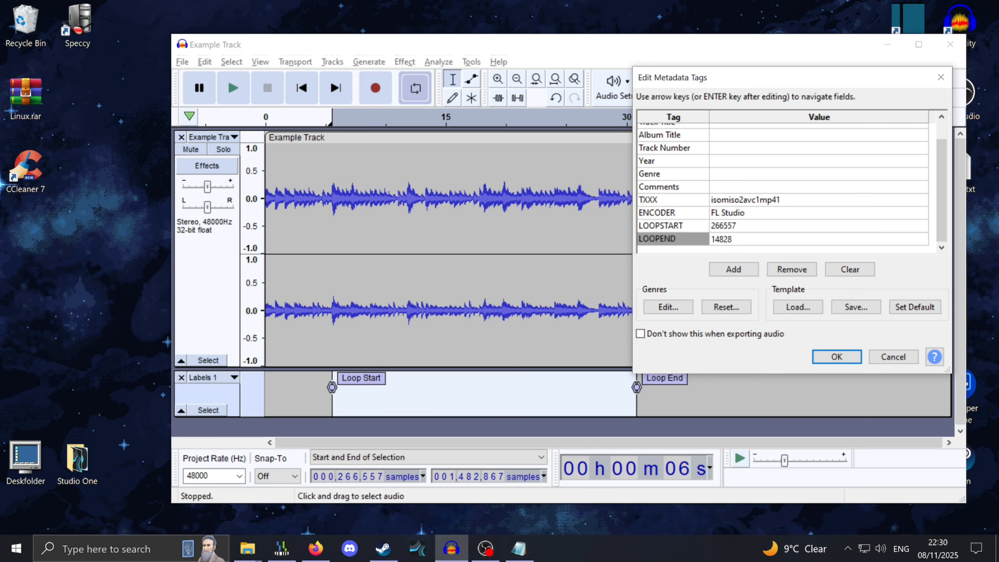
{"action": "type", "text": "67"}
{"action": "left_click_drag", "start_coordinate": [831, 85], "coordinate": [731, 65]}
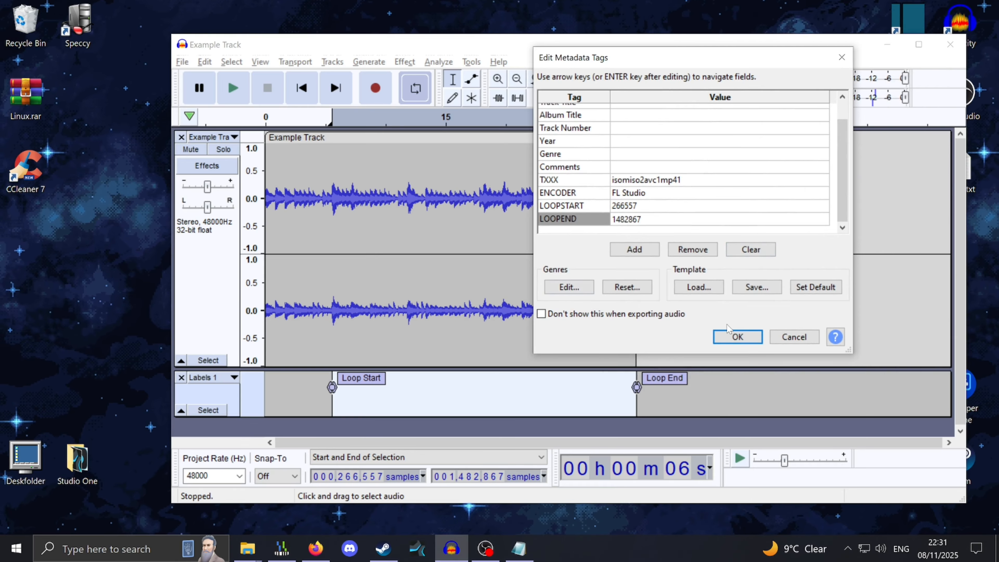
{"action": "left_click", "coordinate": [727, 340]}
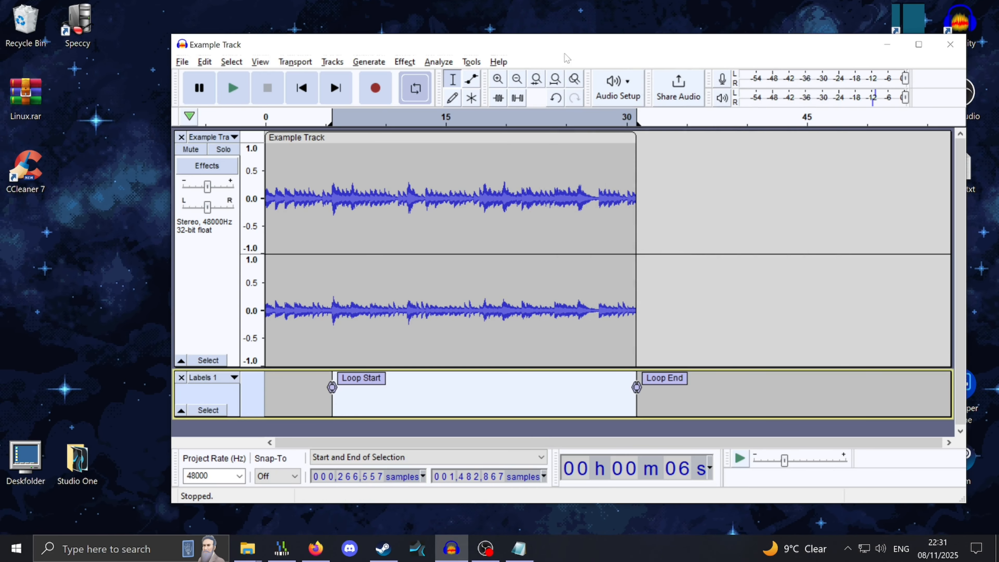
{"action": "left_click_drag", "start_coordinate": [565, 53], "coordinate": [543, 77]}
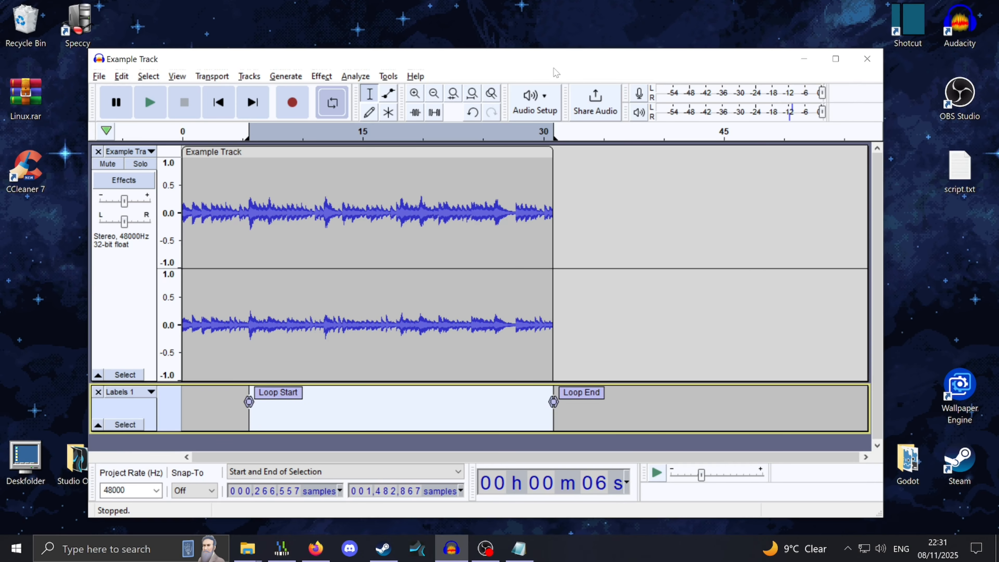
{"action": "mouse_move", "coordinate": [556, 71]}
{"action": "left_mouse_down"}
{"action": "mouse_move", "coordinate": [575, 76]}
{"action": "mouse_move", "coordinate": [562, 76]}
{"action": "left_mouse_up"}
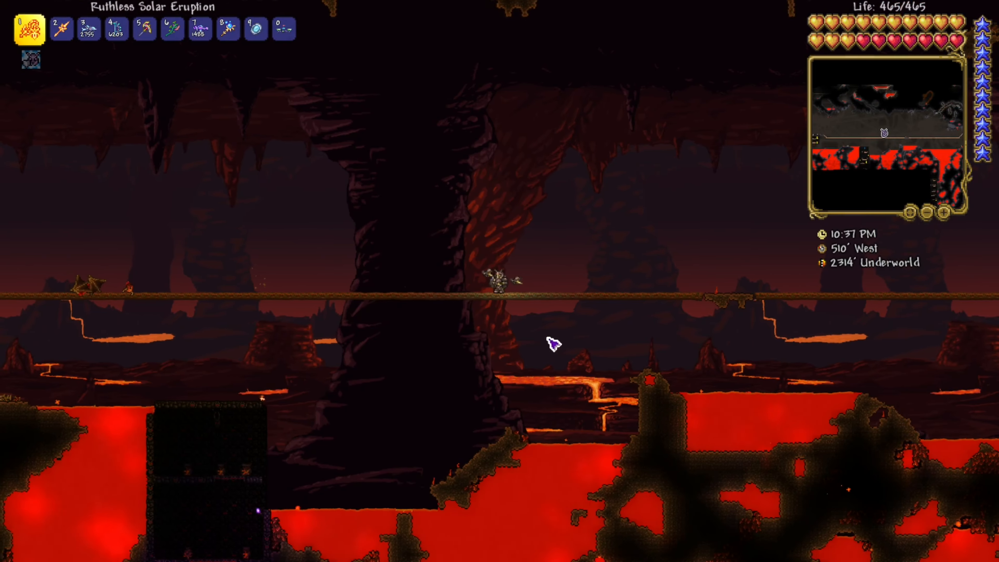
{"action": "key", "text": "Escape"}
{"action": "key", "text": "Escape"}
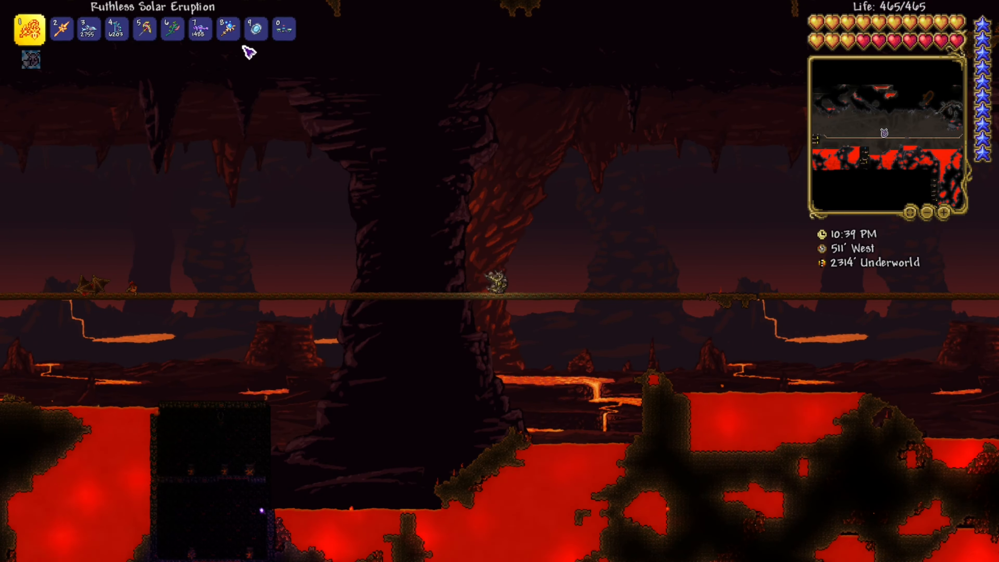
{"action": "key", "text": "Escape"}
{"action": "left_click", "coordinate": [219, 116]}
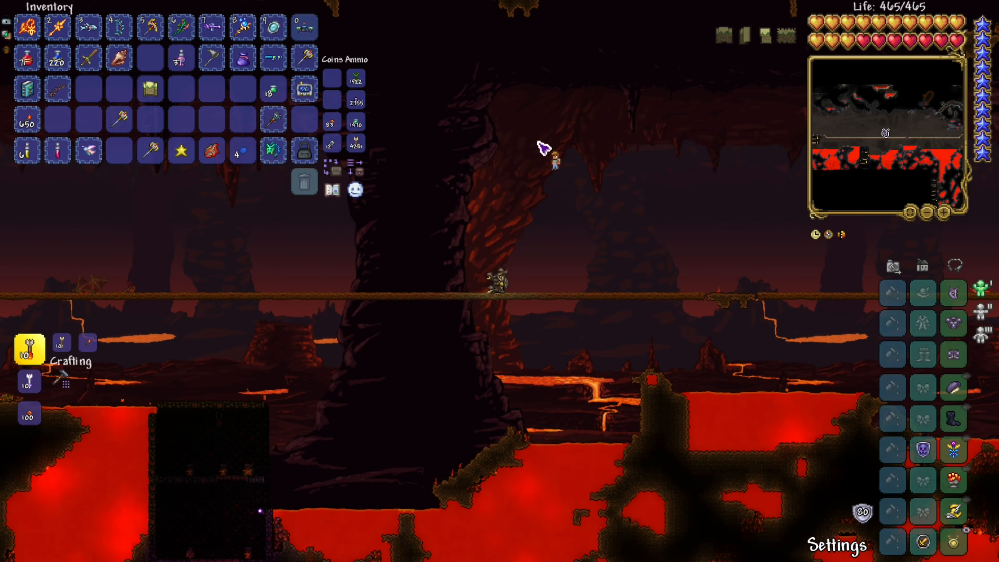
{"action": "key", "text": "s"}
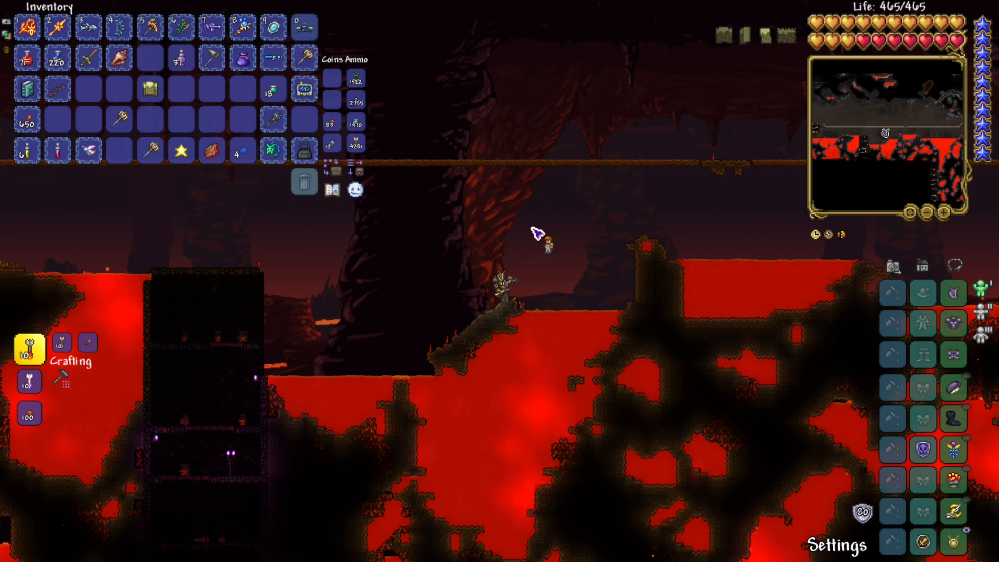
{"action": "key", "text": "space"}
{"action": "key", "text": "space"}
{"action": "key", "text": "d"}
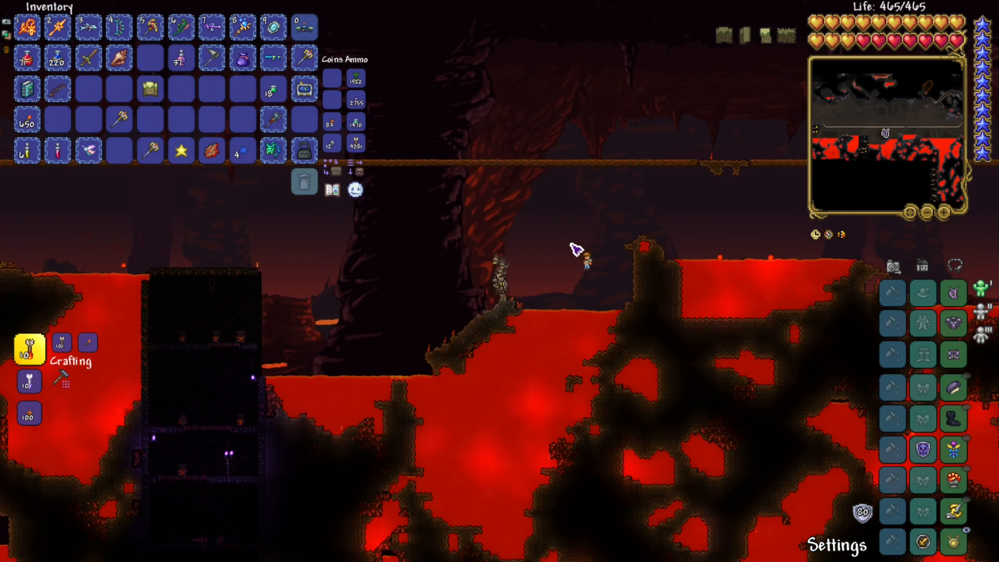
{"action": "key", "text": "space"}
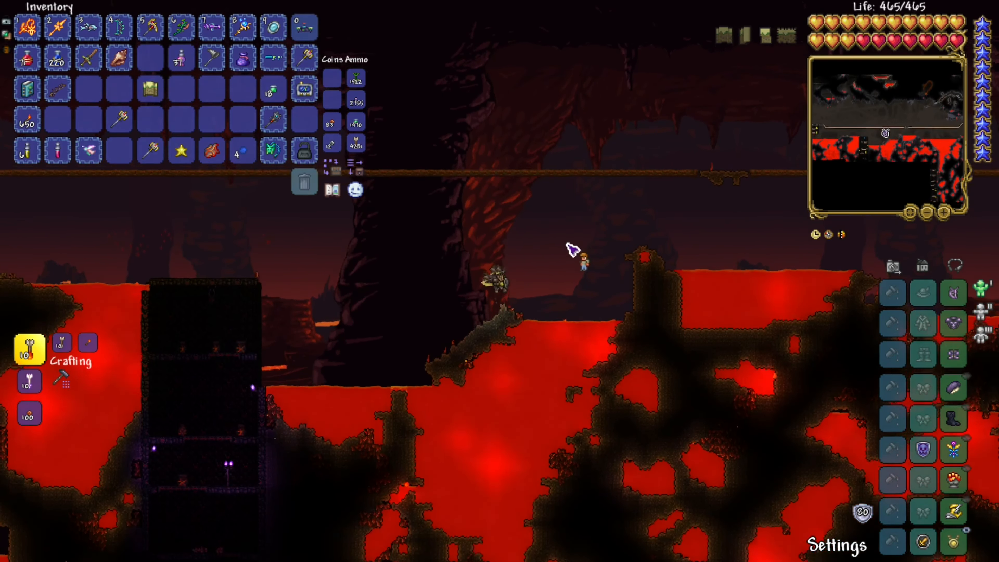
{"action": "key", "text": "space"}
{"action": "key", "text": "a"}
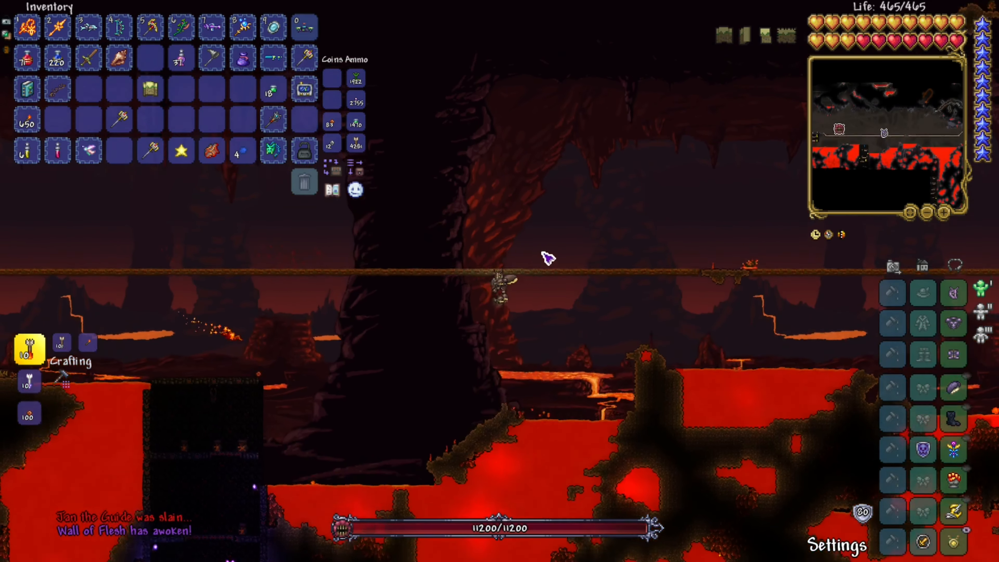
{"action": "key", "text": "space"}
{"action": "key", "text": "Escape"}
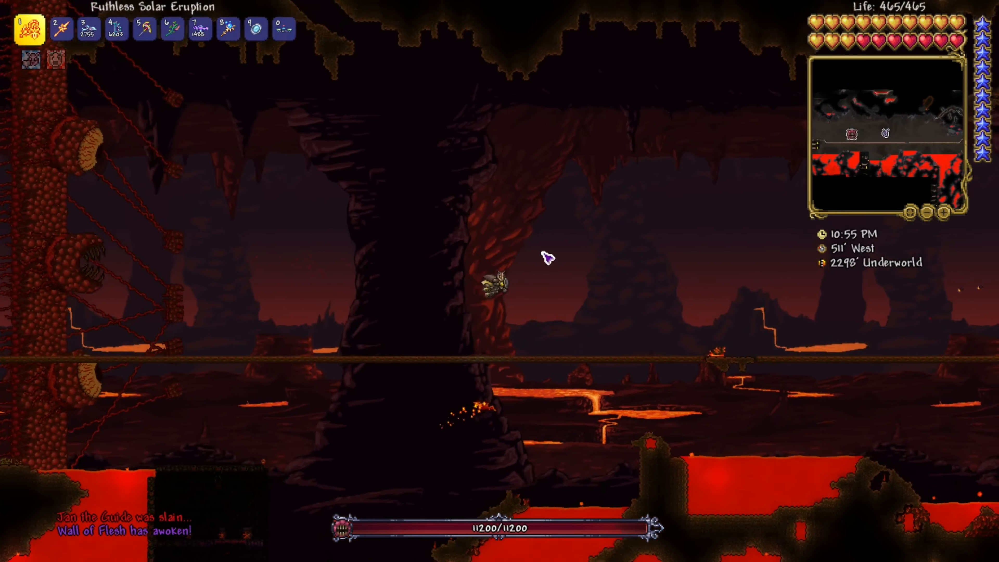
{"action": "key", "text": "d"}
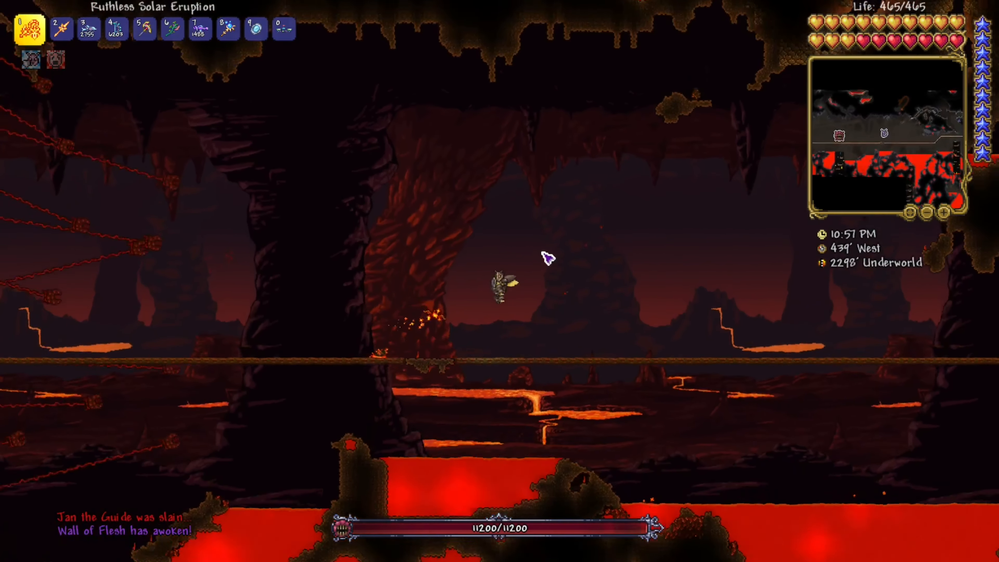
{"action": "key", "text": "space"}
{"action": "key", "text": "a"}
{"action": "key", "text": "d"}
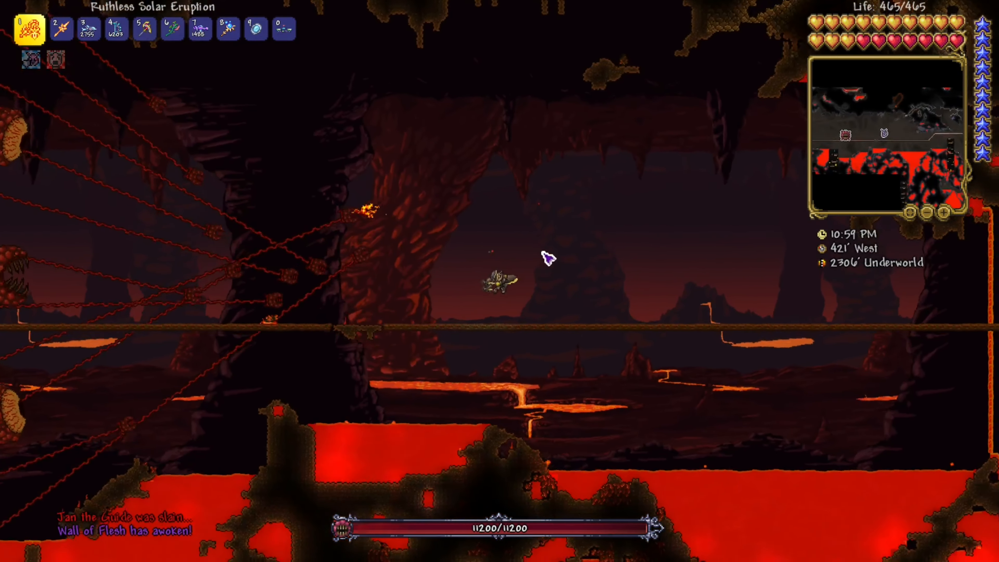
{"action": "key", "text": "space"}
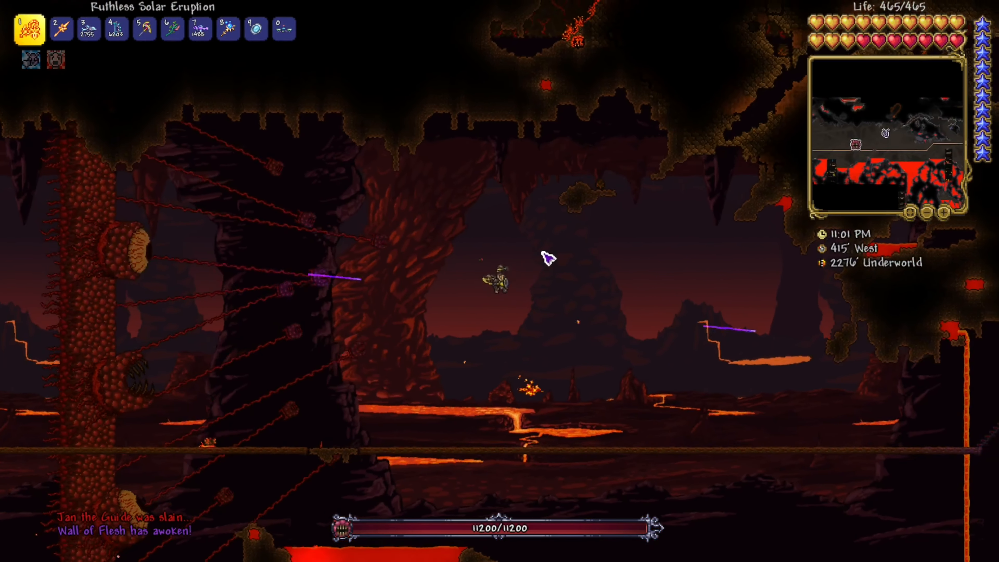
{"action": "key", "text": "d"}
{"action": "key", "text": "a"}
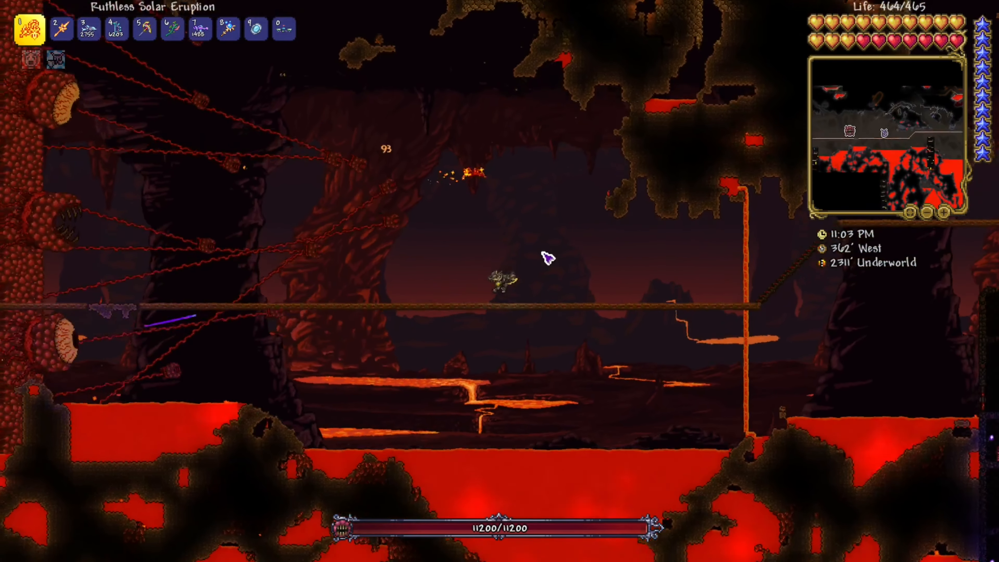
{"action": "key", "text": "d"}
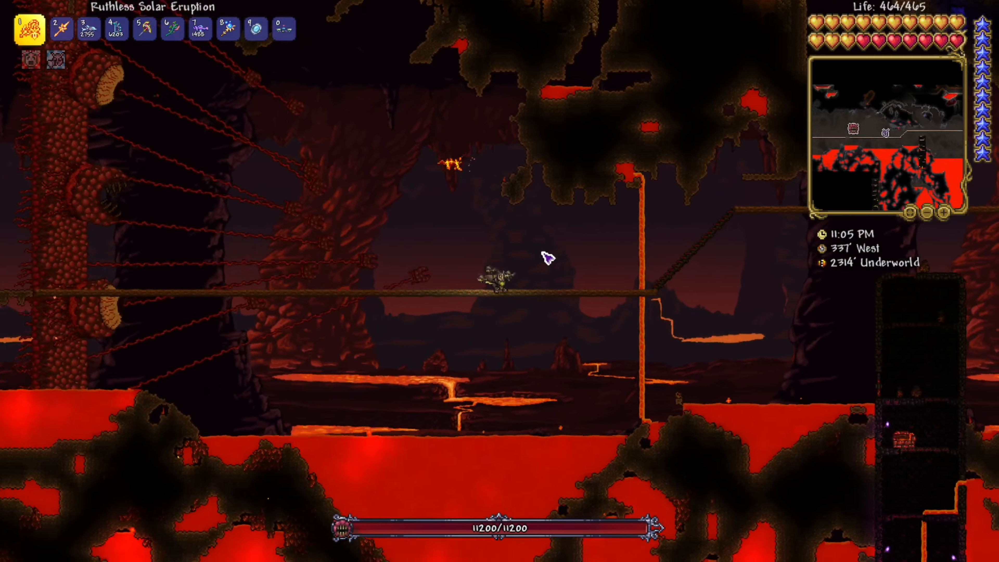
{"action": "key", "text": "d"}
{"action": "key", "text": "space"}
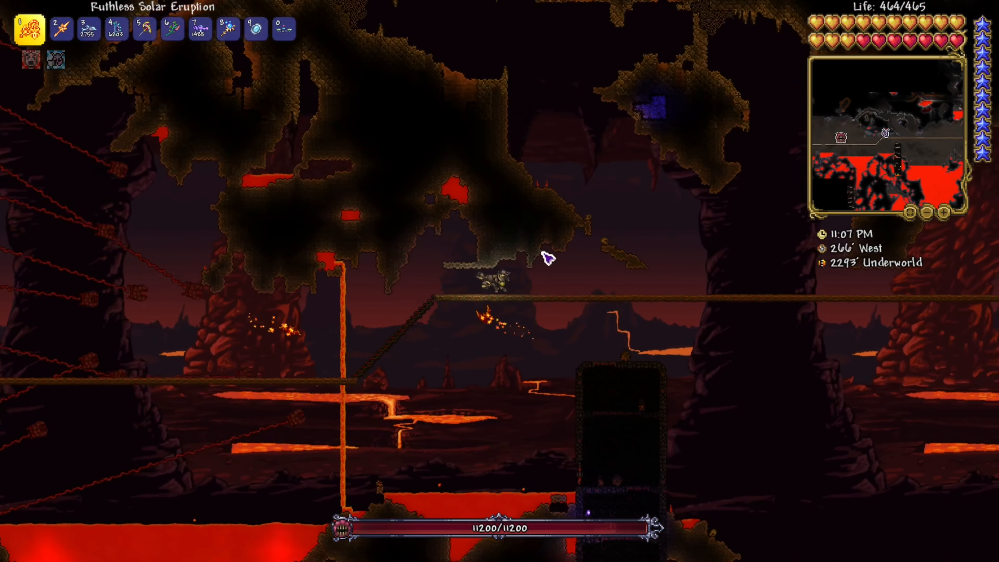
{"action": "key", "text": "d"}
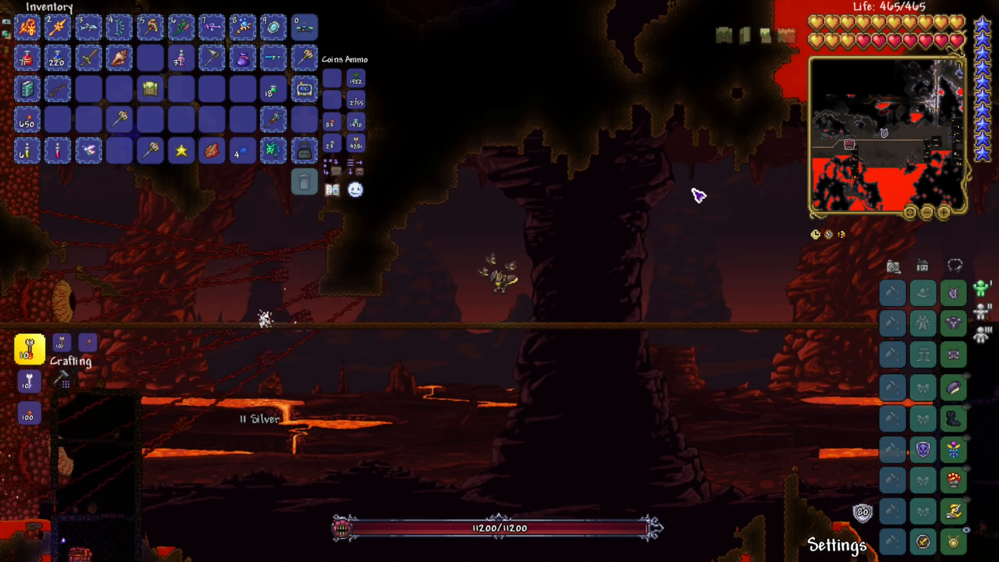
{"action": "key", "text": "d"}
{"action": "key", "text": "space"}
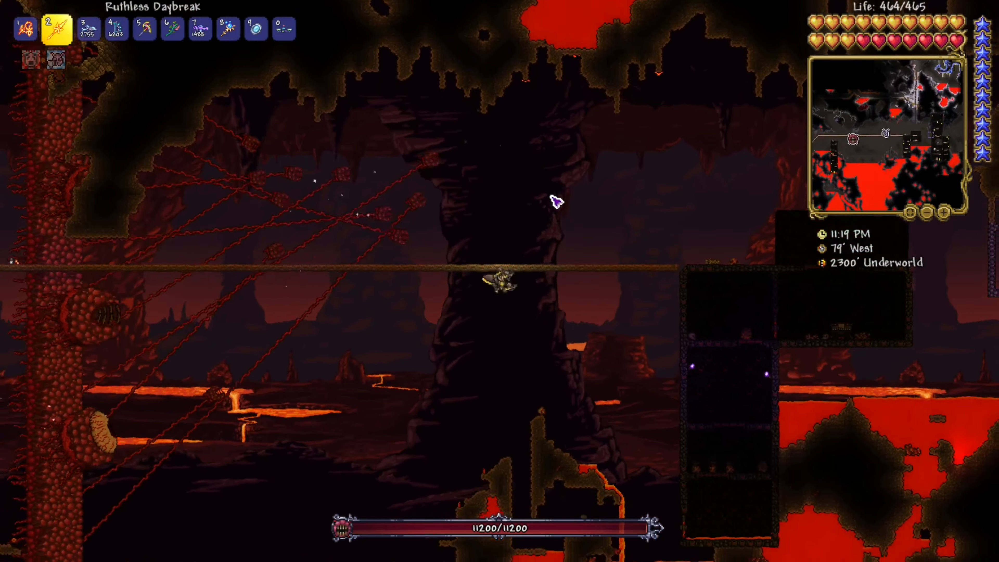
{"action": "key", "text": "d"}
{"action": "key", "text": "space"}
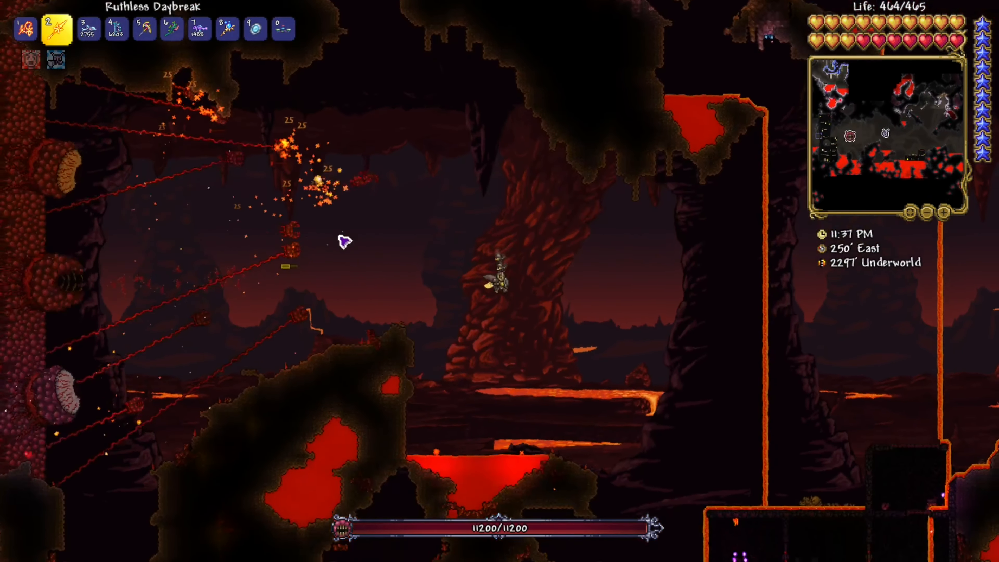
{"action": "key", "text": "d"}
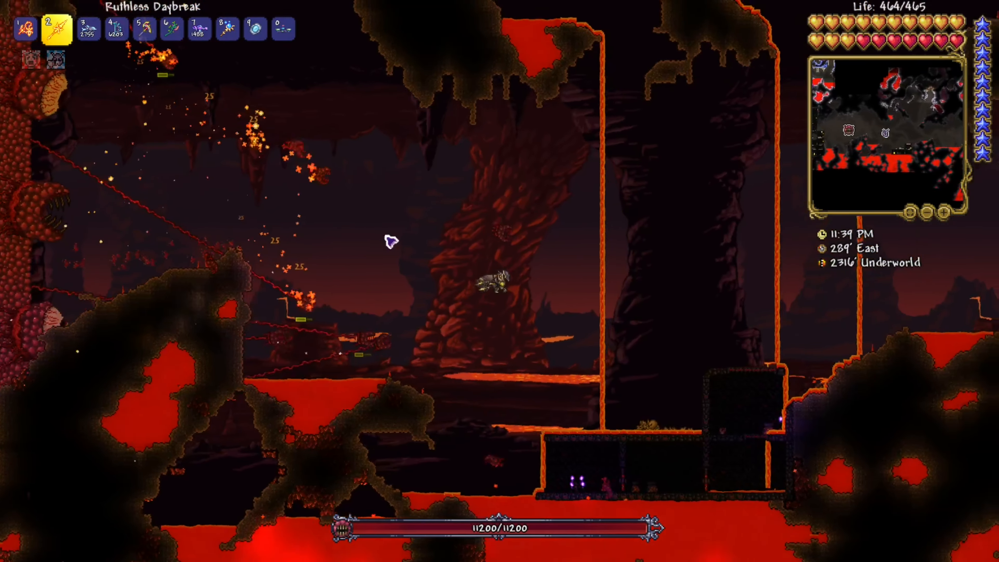
{"action": "left_click", "coordinate": [454, 214]}
{"action": "key", "text": "a"}
{"action": "key", "text": "space"}
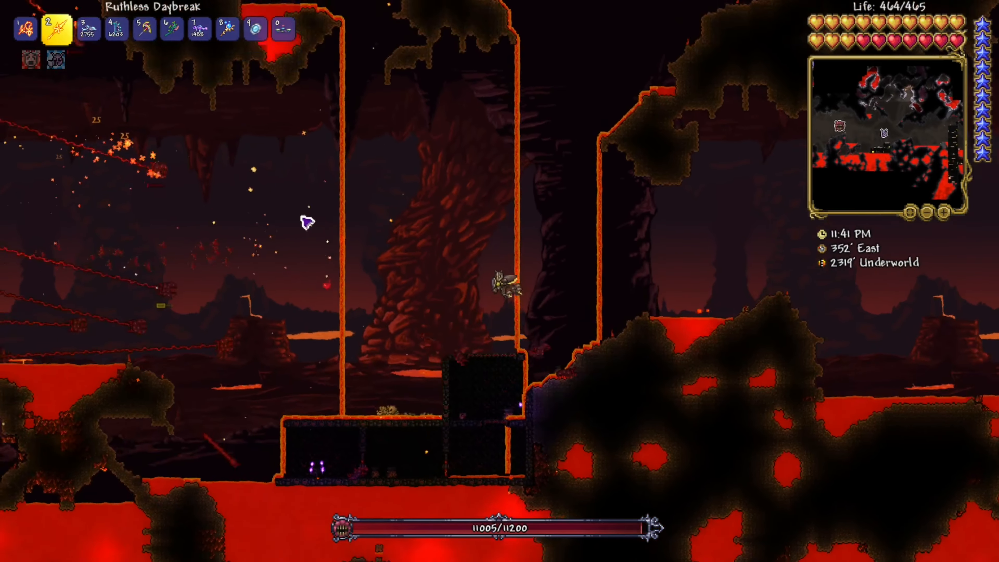
{"action": "key", "text": "d"}
{"action": "left_click", "coordinate": [826, 551]}
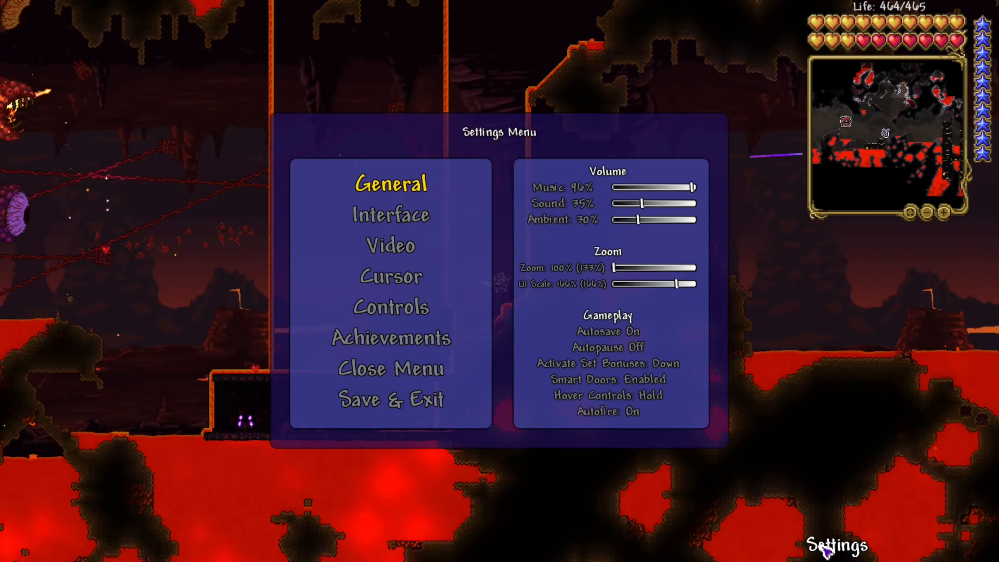
{"action": "key", "text": "Escape"}
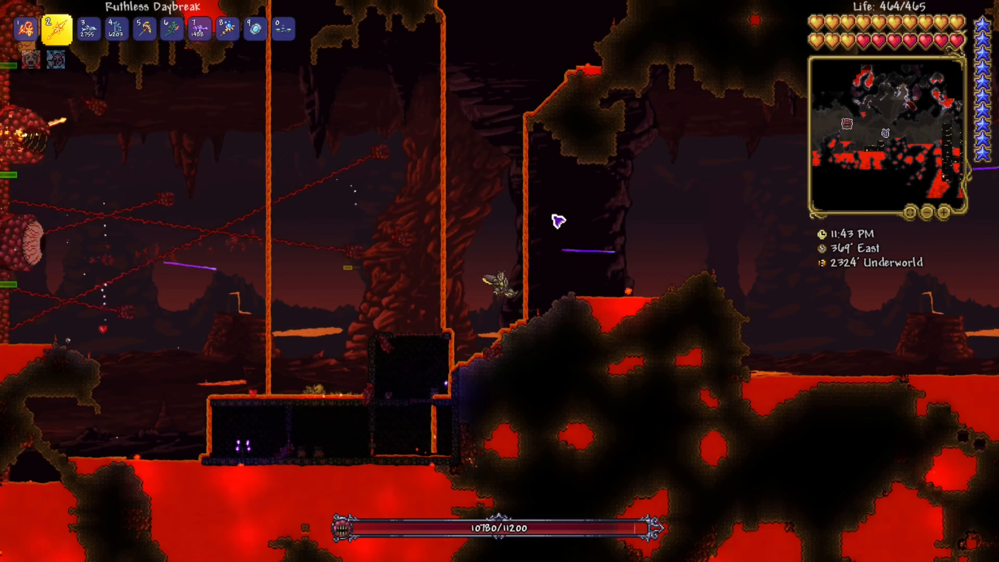
{"action": "key", "text": "d"}
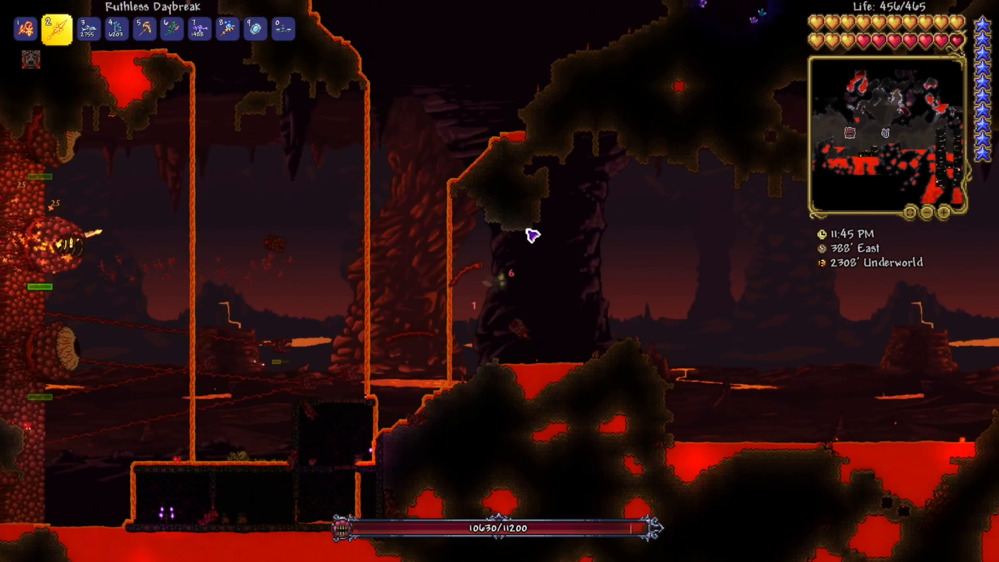
{"action": "key", "text": "d"}
{"action": "left_click", "coordinate": [433, 281]}
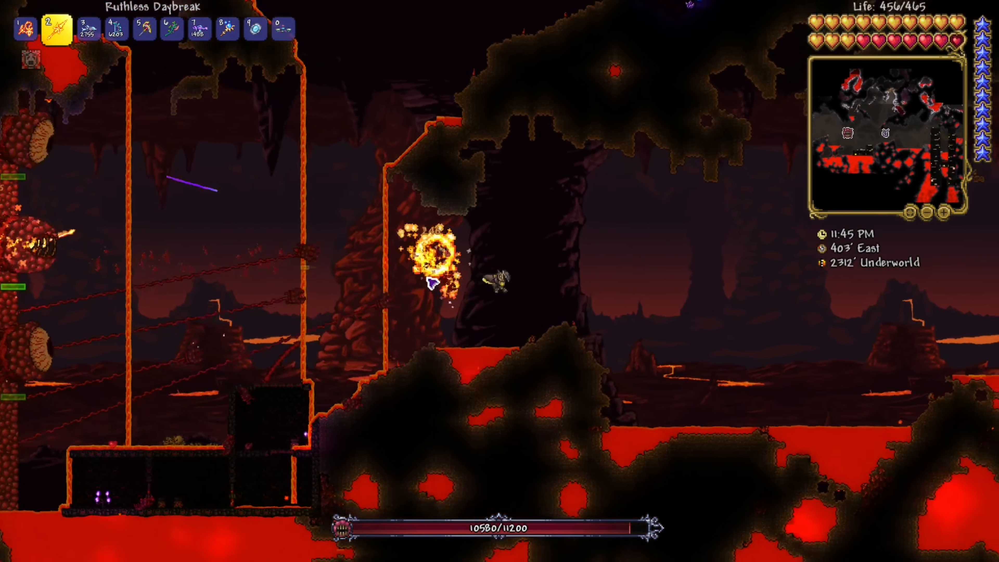
{"action": "key", "text": "space"}
{"action": "left_click", "coordinate": [409, 305]}
{"action": "key", "text": "d"}
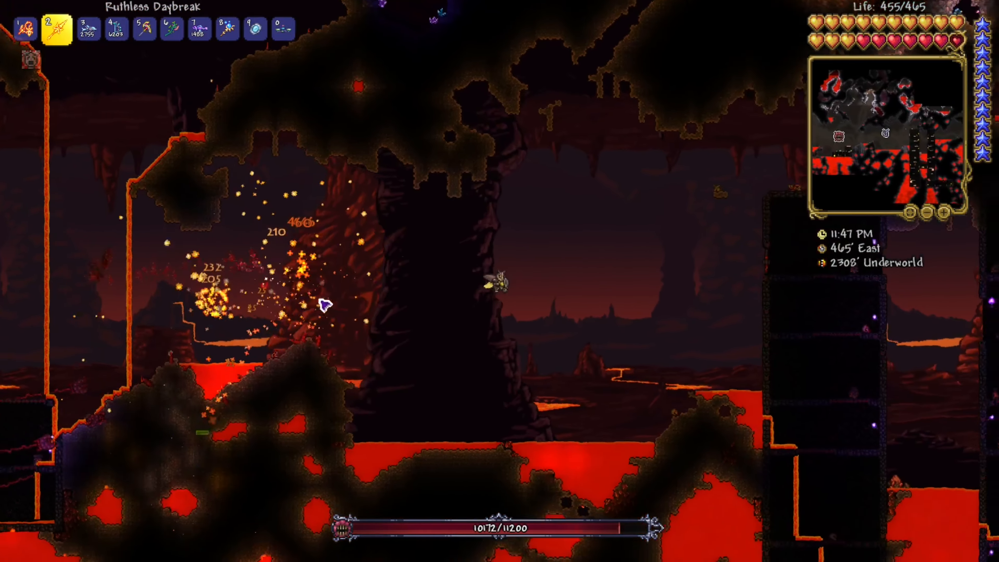
{"action": "left_click", "coordinate": [324, 303]}
{"action": "key", "text": "space"}
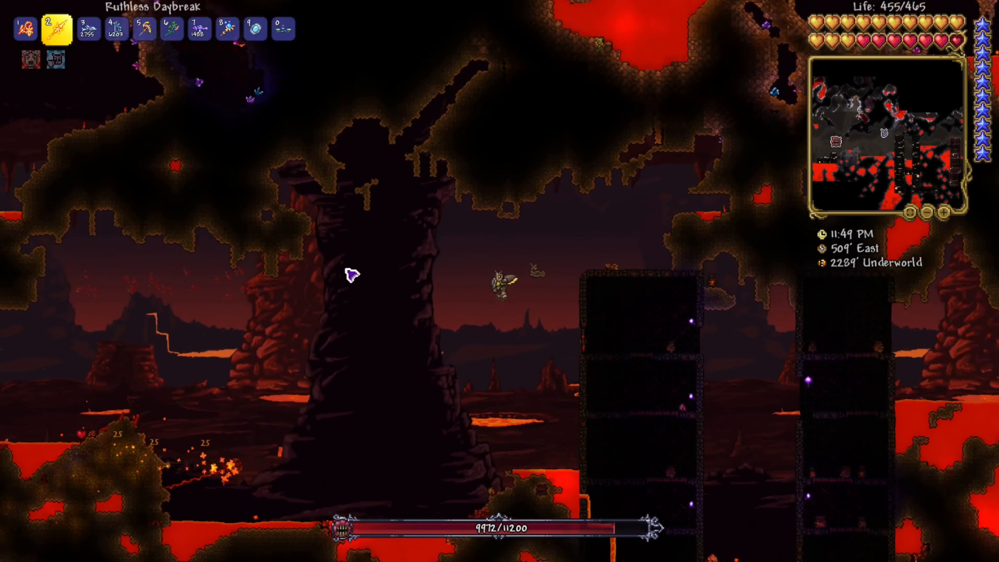
Open the game settings and raise the music volume to 100%
{"action": "key", "text": "Escape"}
{"action": "left_click", "coordinate": [807, 542]}
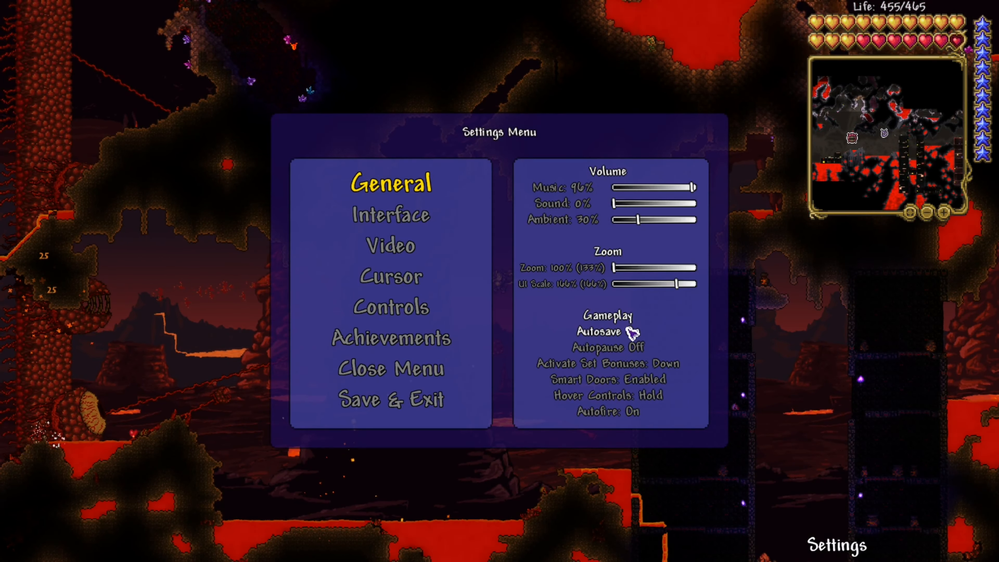
{"action": "left_click_drag", "start_coordinate": [696, 189], "coordinate": [713, 192]}
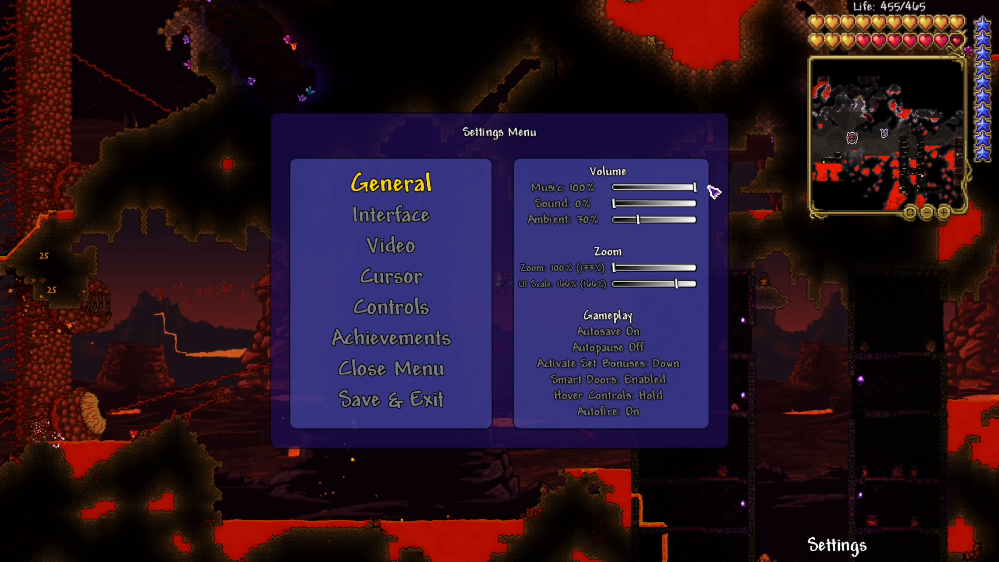